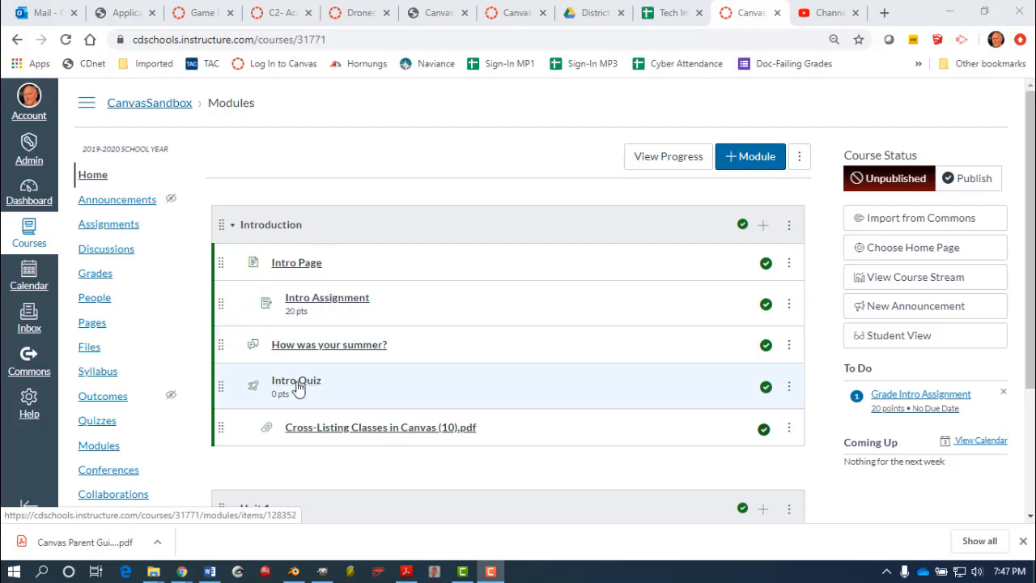
# Open the Intro Quiz from the course's quiz list for editing
pyautogui.click(97, 421)
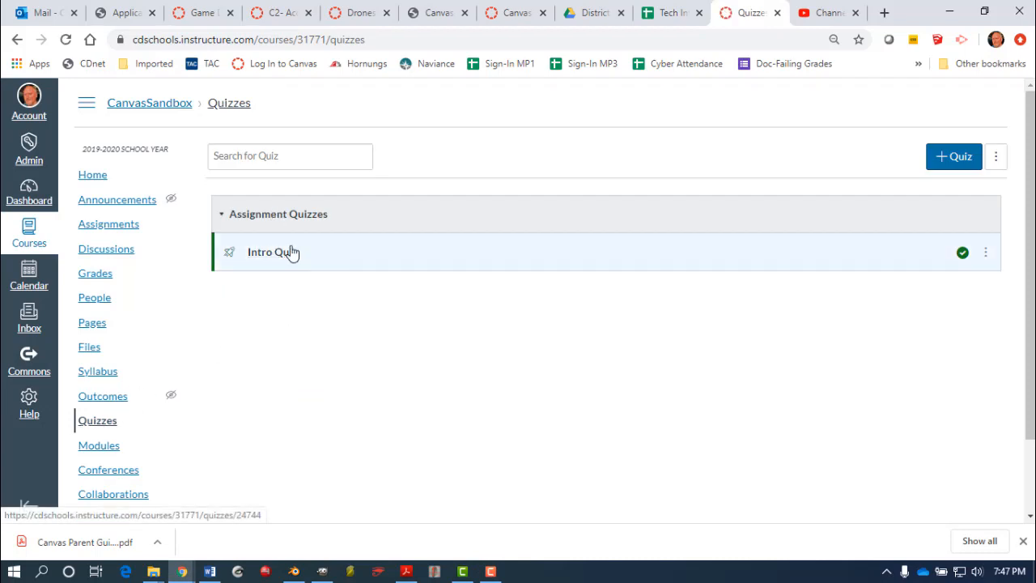
pyautogui.click(290, 256)
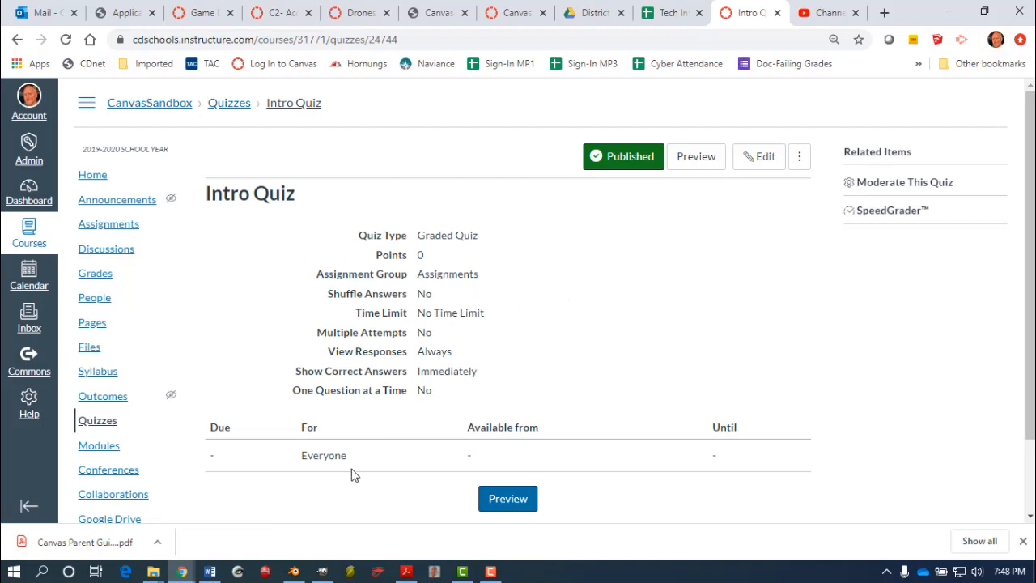
pyautogui.click(753, 157)
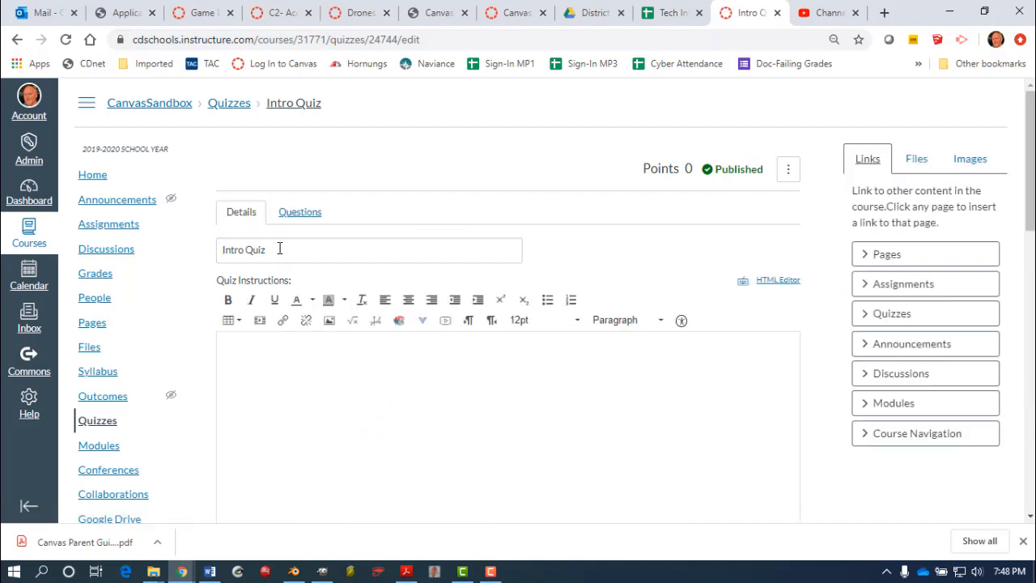
# Enter "General directions" as the quiz instructions
pyautogui.scroll(-1, 283, 279)
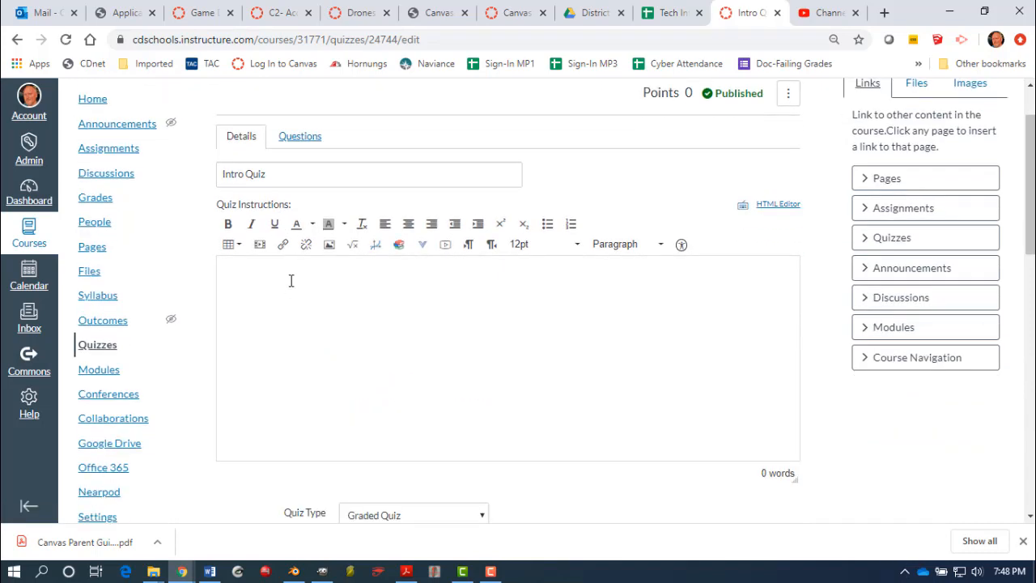
pyautogui.click(291, 280)
pyautogui.write('General directions')
pyautogui.scroll(-2, 421, 291)
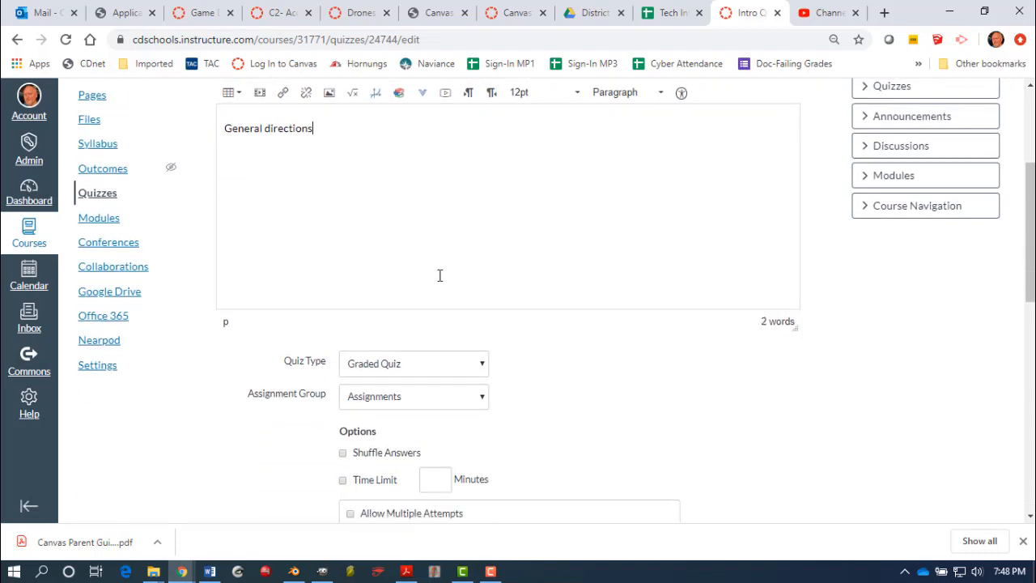
# Choose Graded Quiz as the quiz type and keep Assignments as the assignment group
pyautogui.scroll(-1, 456, 255)
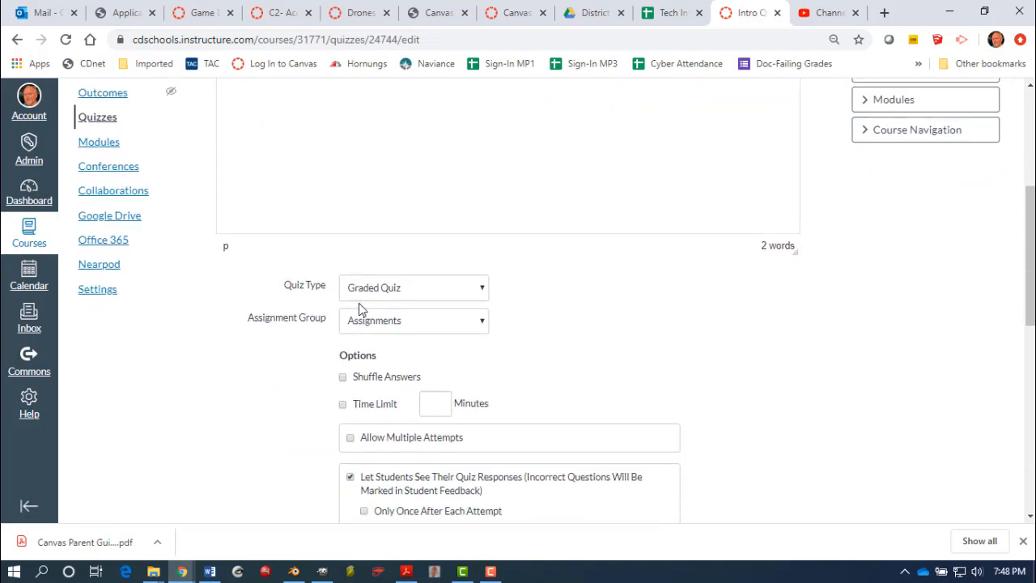
pyautogui.click(483, 290)
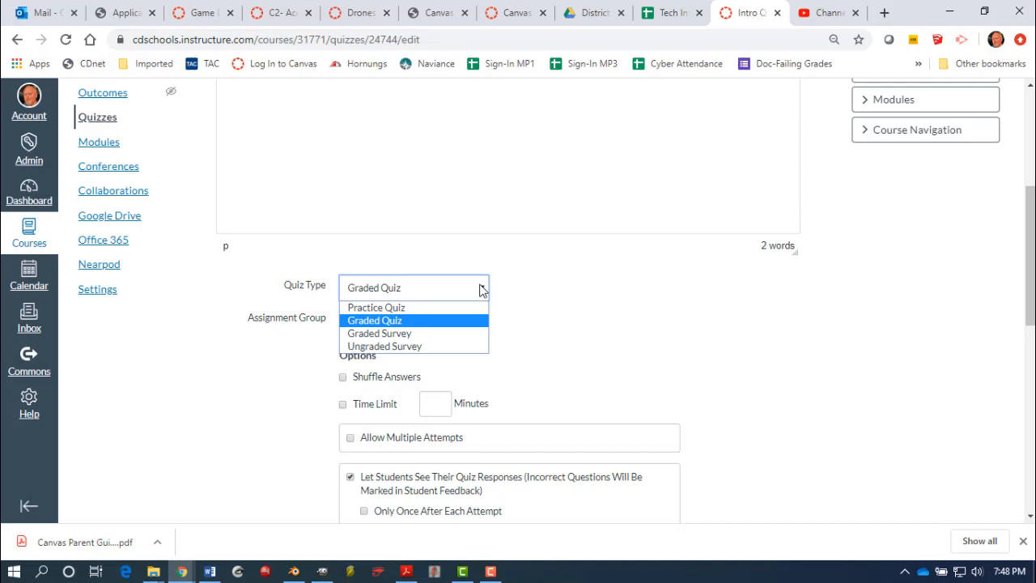
pyautogui.click(381, 321)
pyautogui.click(478, 320)
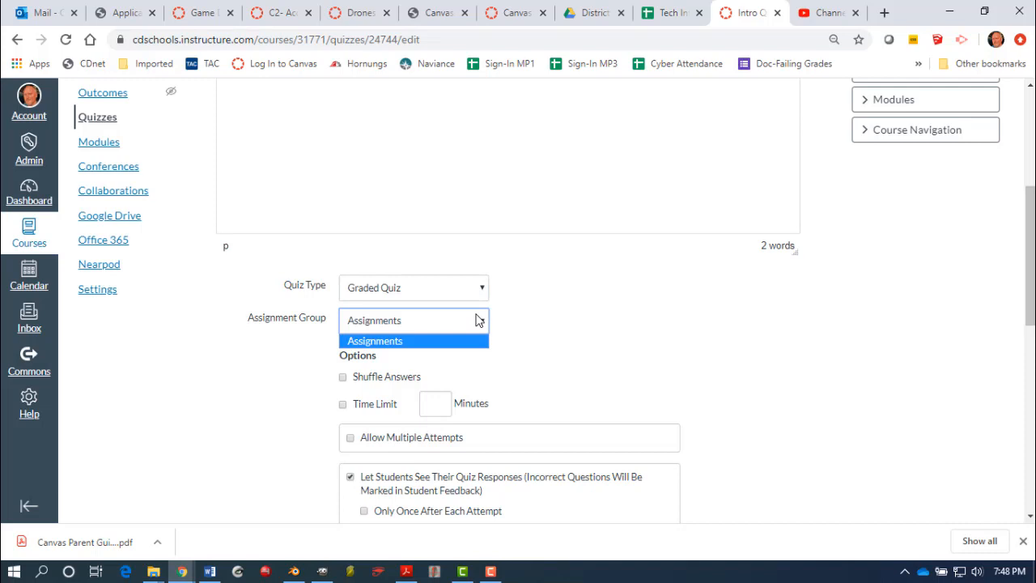
pyautogui.click(479, 323)
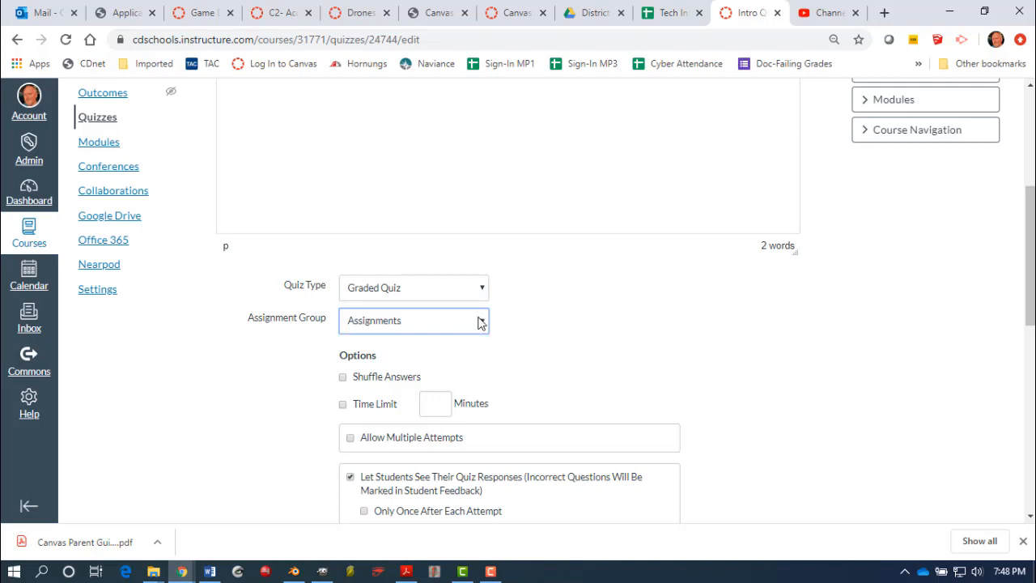
# Enable Shuffle Answers and allow multiple attempts on the quiz, keeping the Highest score
pyautogui.scroll(-1, 462, 353)
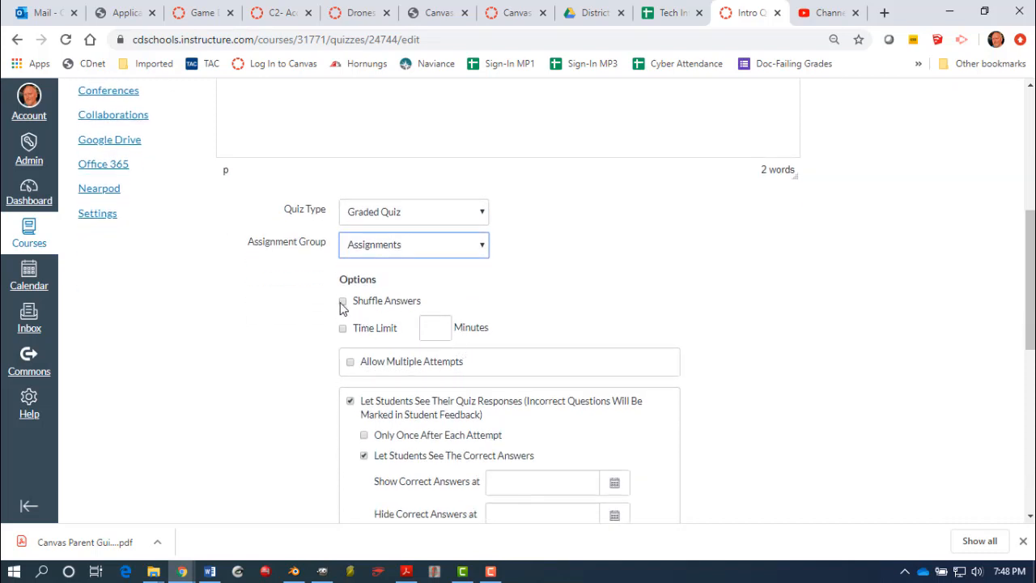
pyautogui.click(342, 301)
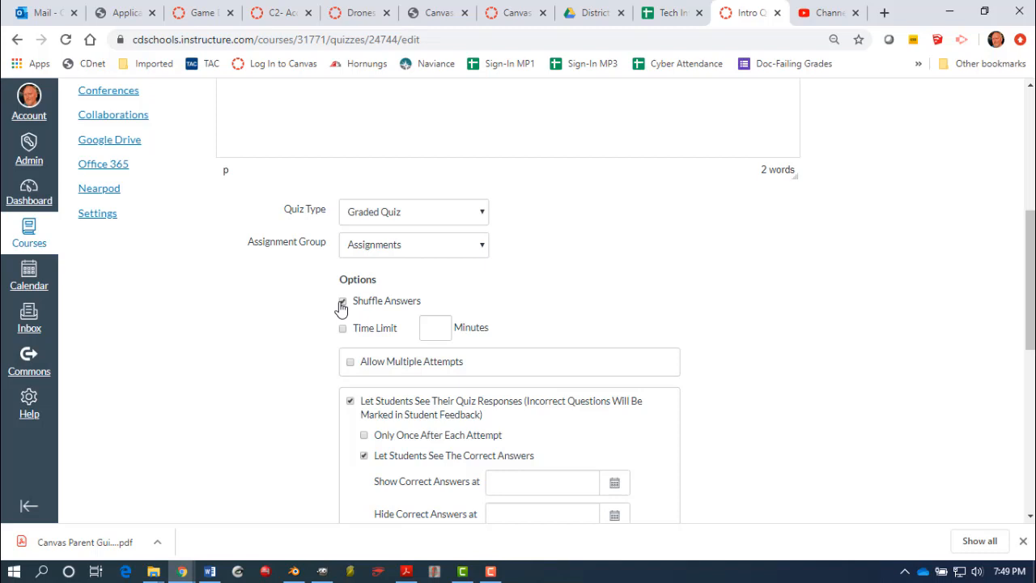
pyautogui.scroll(-1, 360, 275)
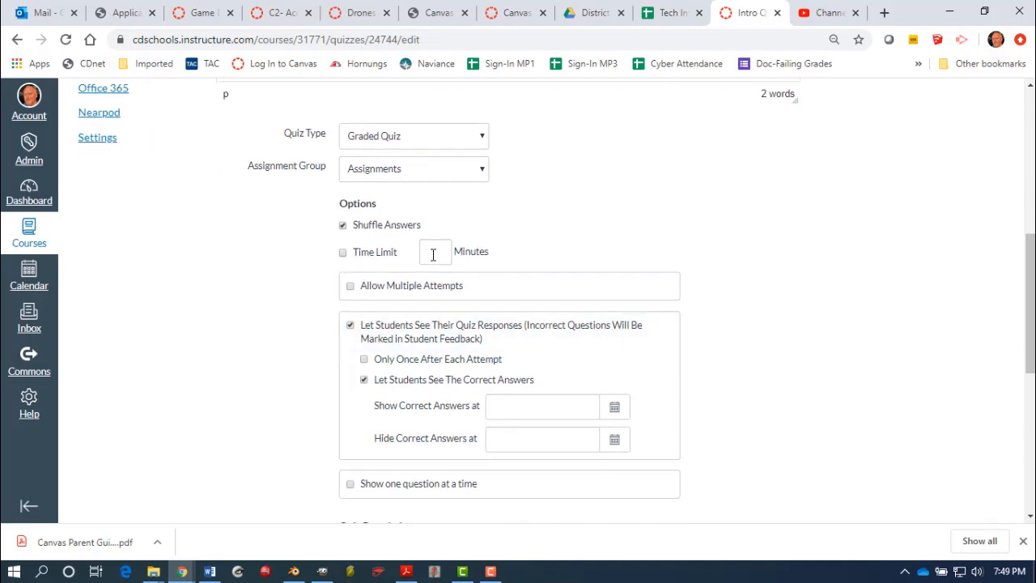
pyautogui.click(350, 286)
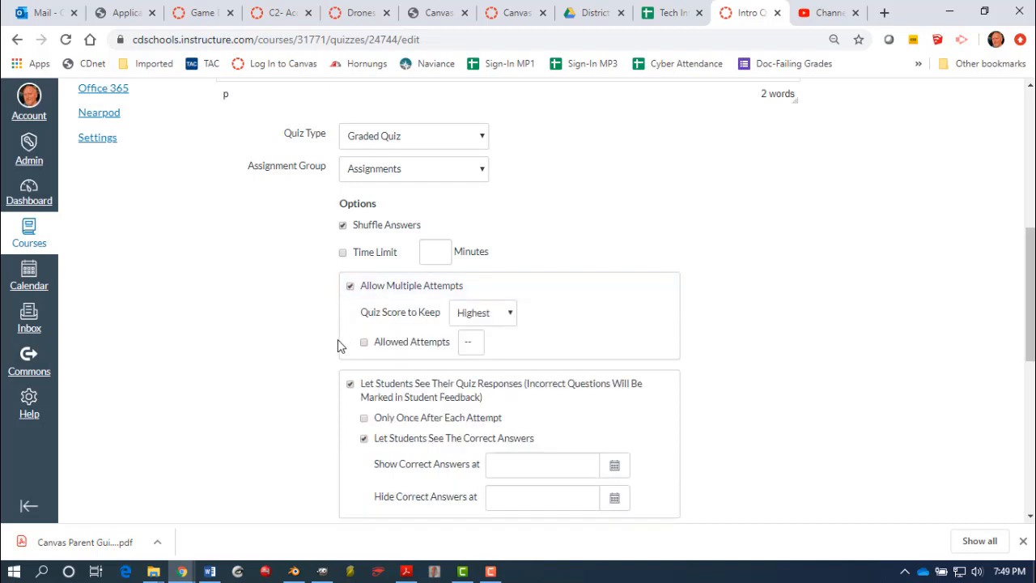
pyautogui.click(512, 315)
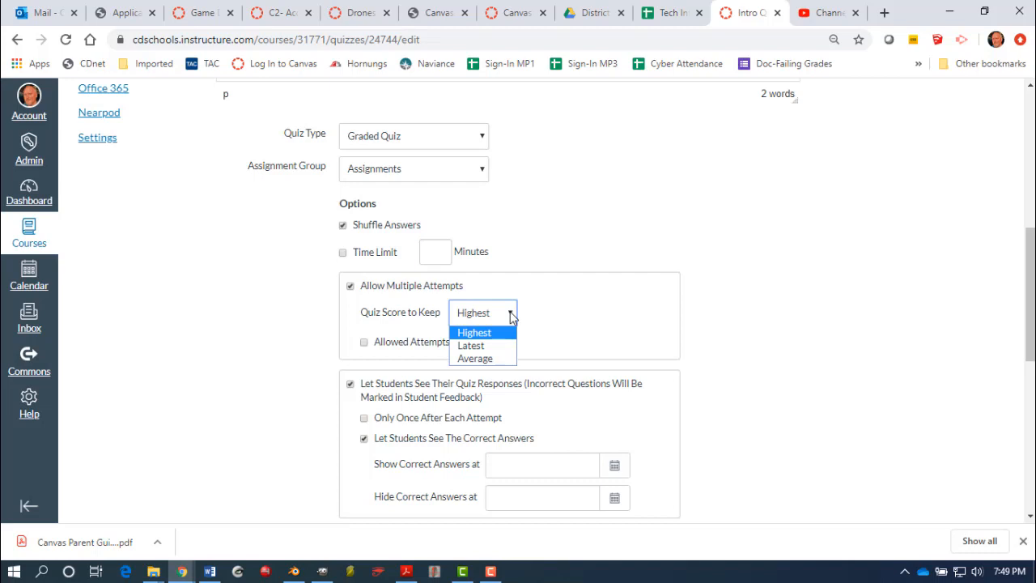
pyautogui.click(511, 316)
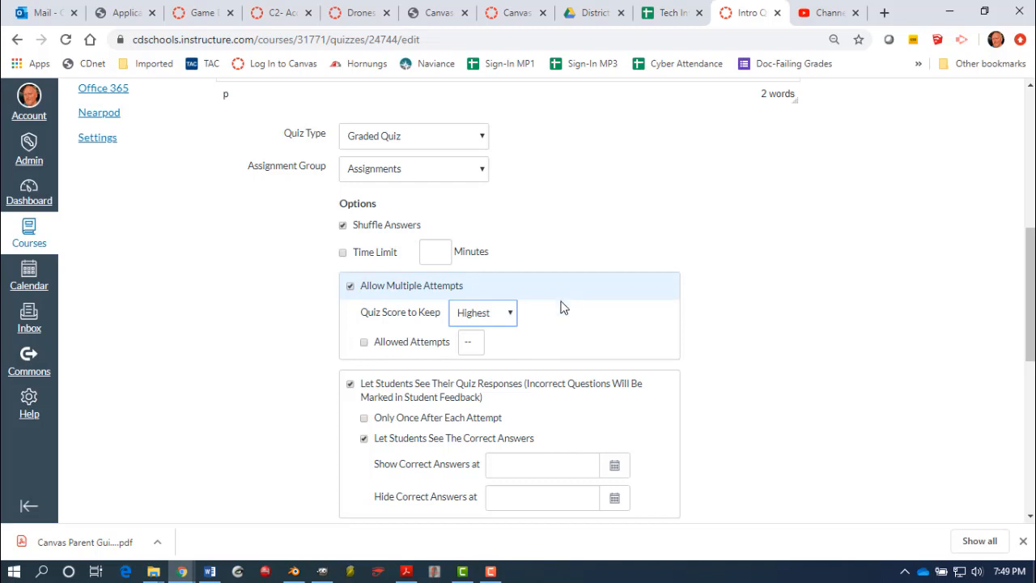
# Examine the remaining quiz details, covering student responses, one question at a time, quiz restrictions, and the assignment and availability dates
pyautogui.scroll(-2, 477, 365)
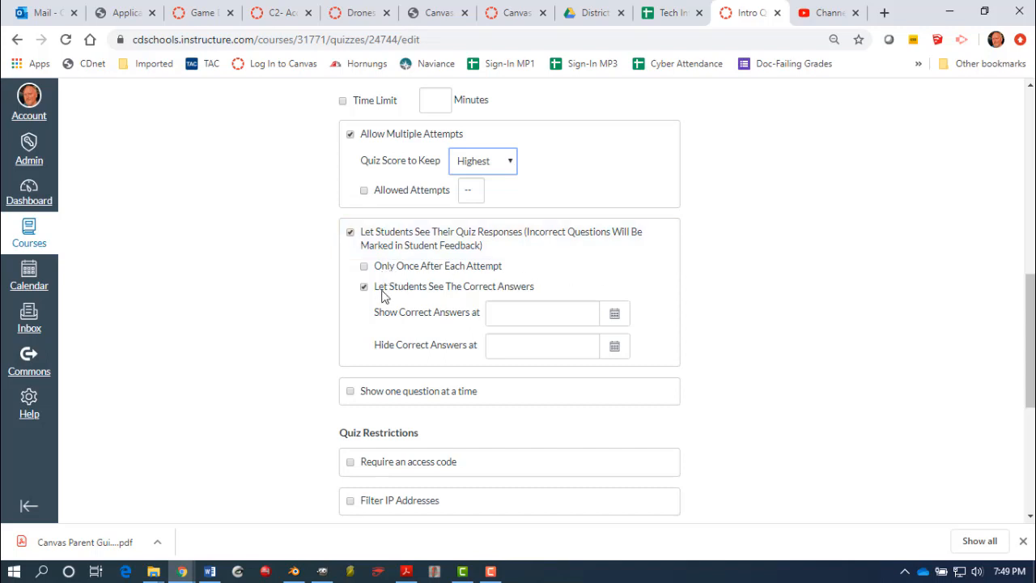
pyautogui.scroll(-1, 537, 353)
pyautogui.scroll(-2, 537, 353)
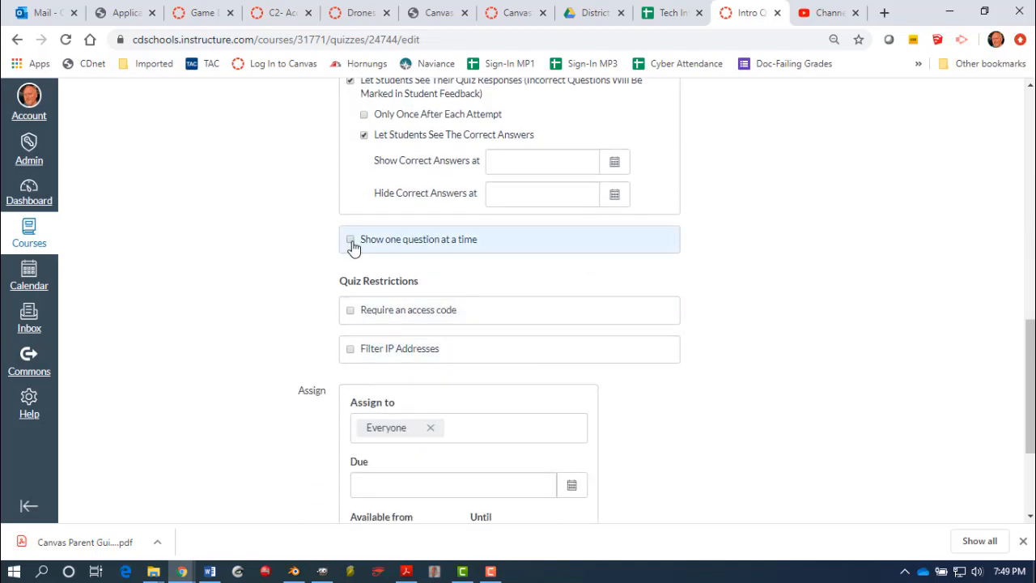
pyautogui.scroll(-1, 388, 287)
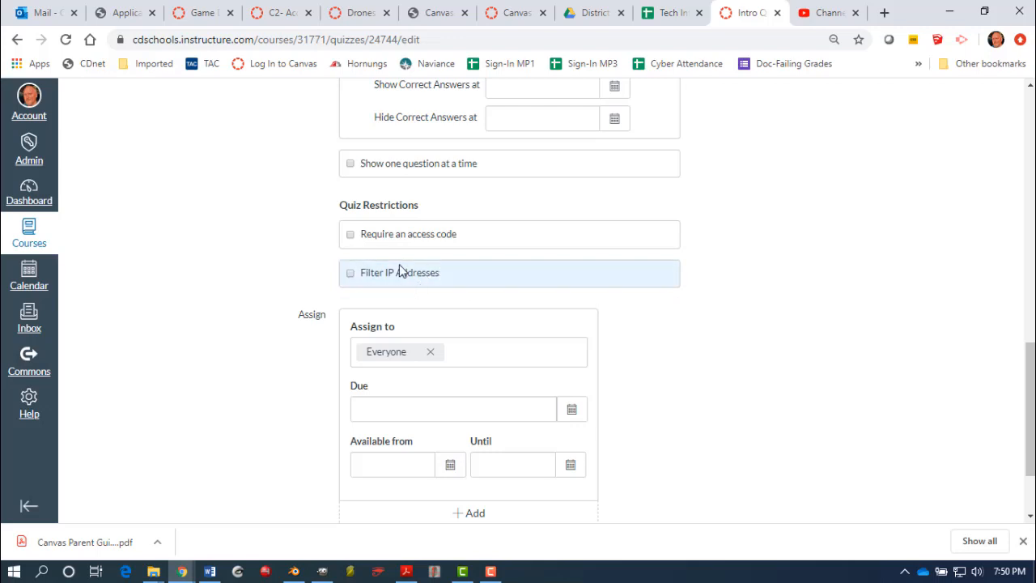
pyautogui.scroll(-1, 391, 269)
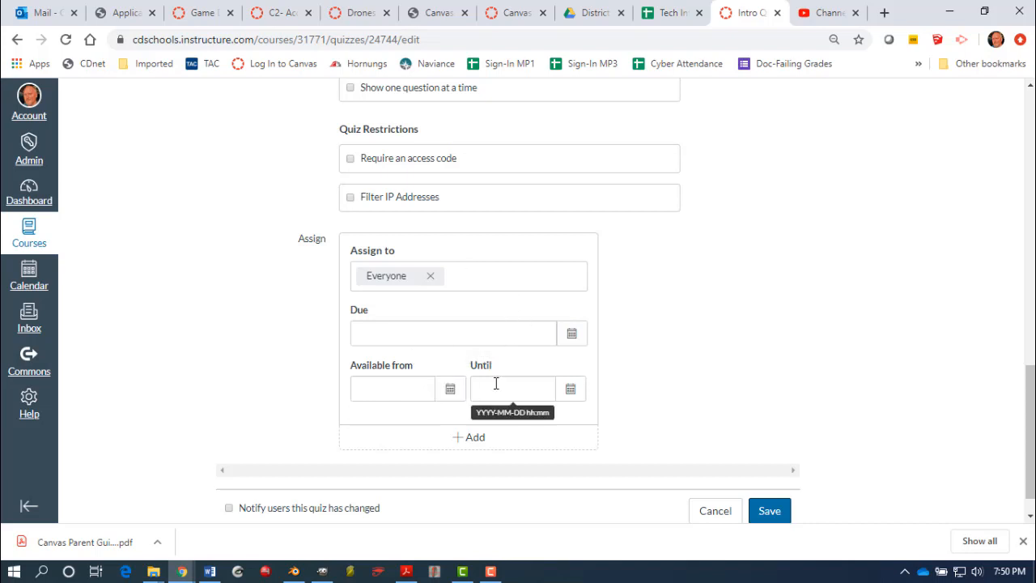
pyautogui.scroll(-1, 509, 394)
pyautogui.scroll(9, 511, 400)
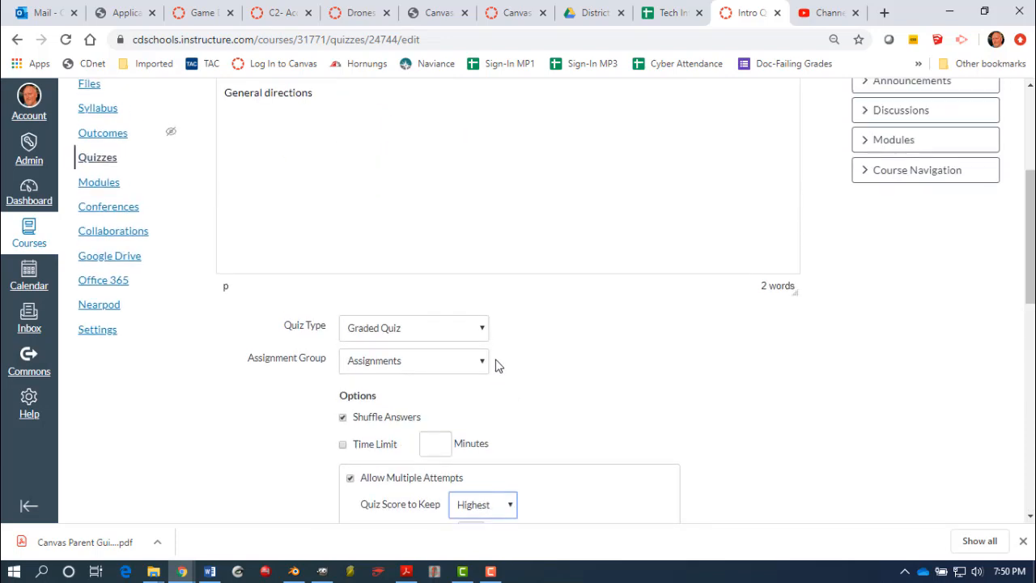
pyautogui.scroll(3, 496, 363)
pyautogui.scroll(-2, 378, 328)
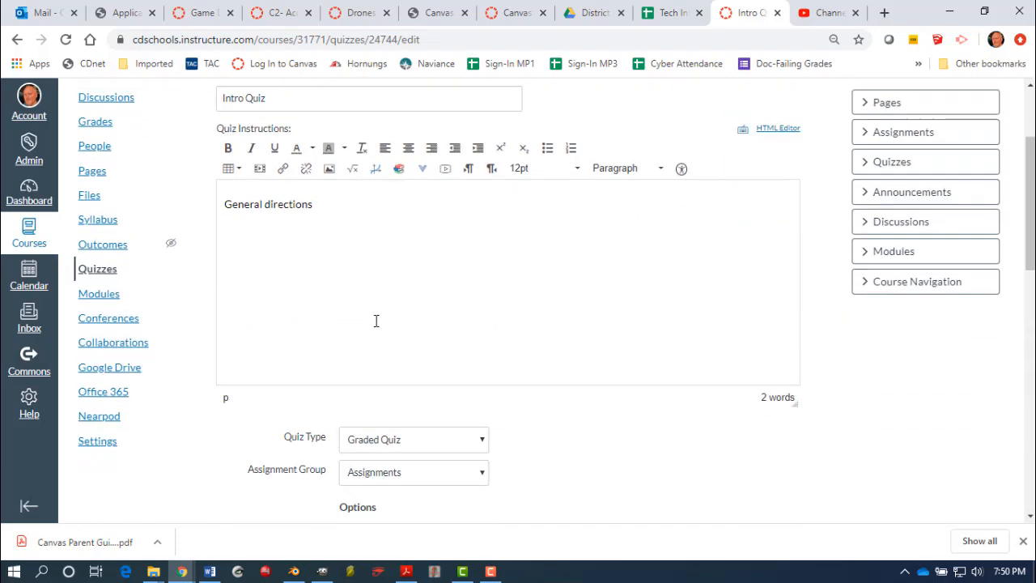
pyautogui.scroll(2, 375, 314)
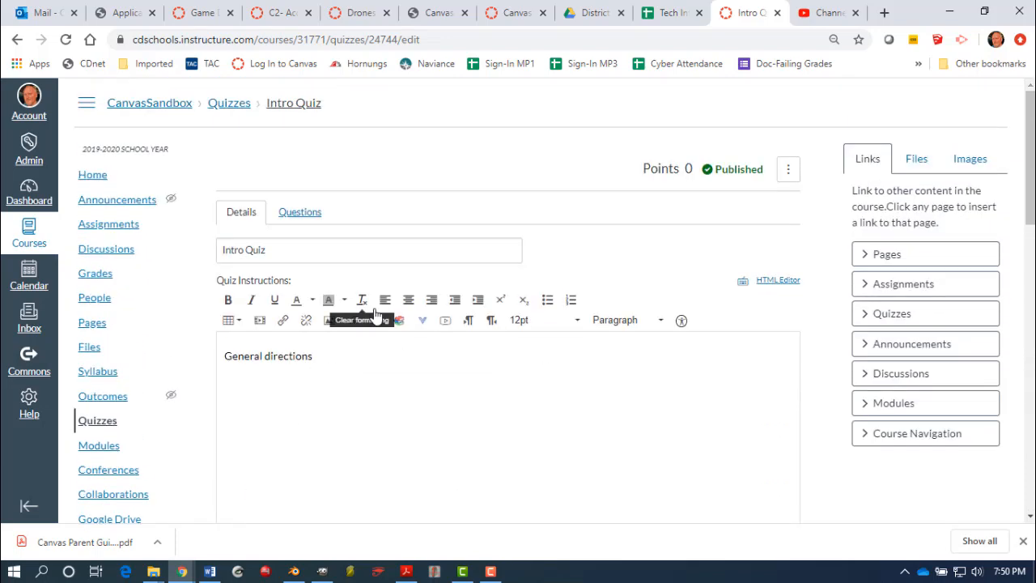
# Add a Multiple Choice question named 1 with the text "Is the sky" followed by a blank line of underscores
pyautogui.click(303, 219)
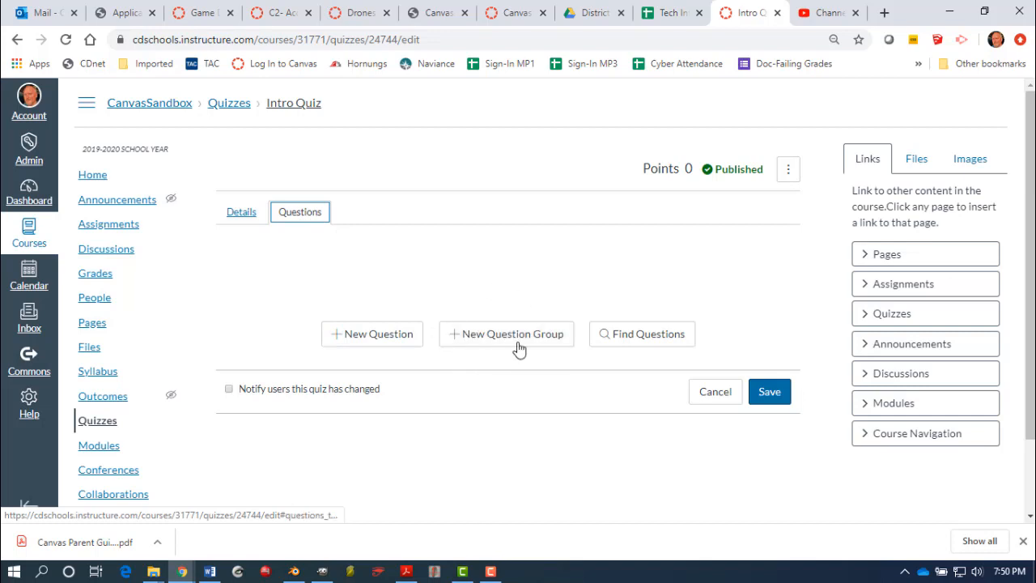
pyautogui.click(368, 338)
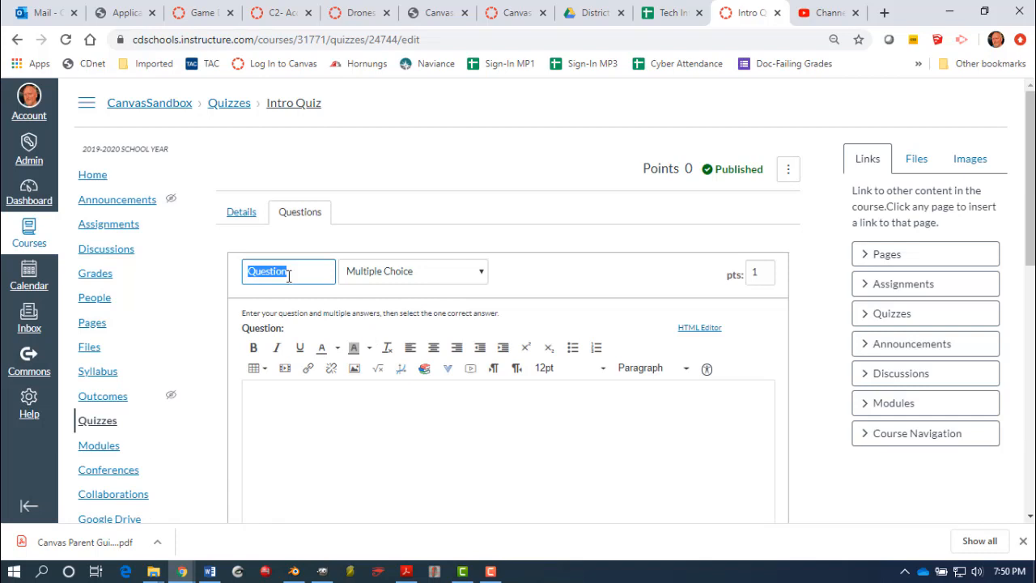
pyautogui.scroll(-1, 303, 260)
pyautogui.write('1')
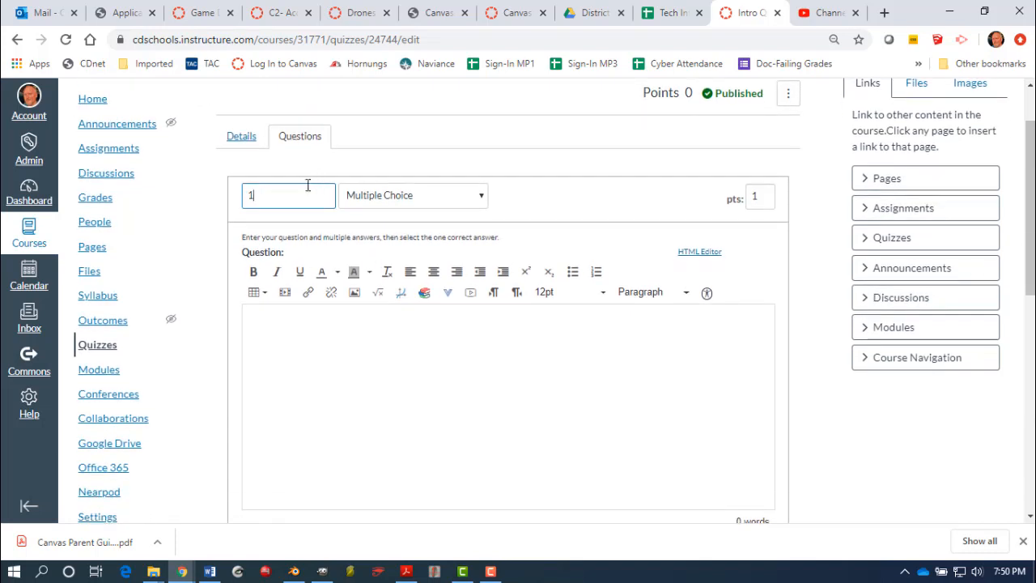
pyautogui.click(480, 199)
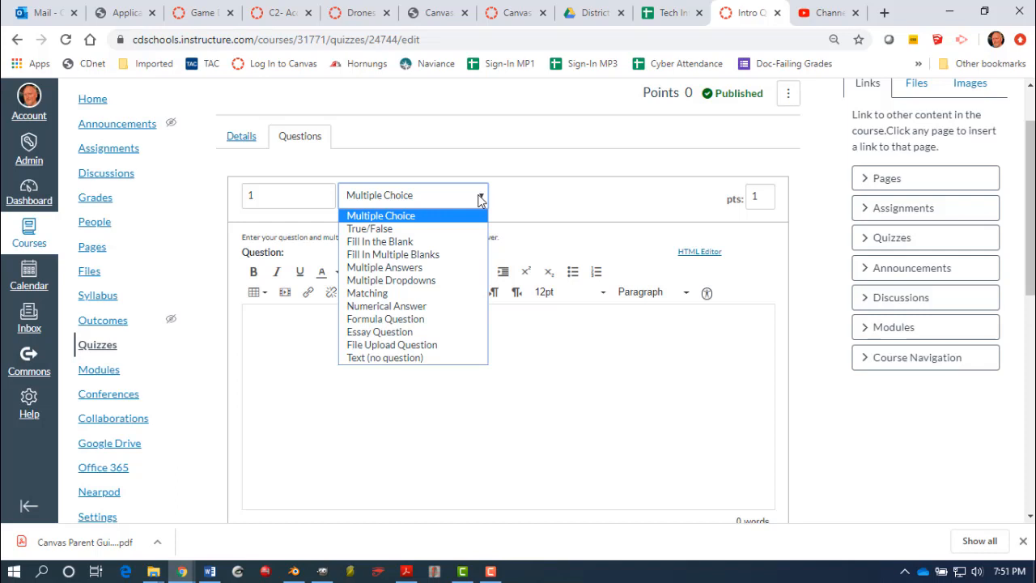
pyautogui.click(384, 216)
pyautogui.scroll(-1, 375, 324)
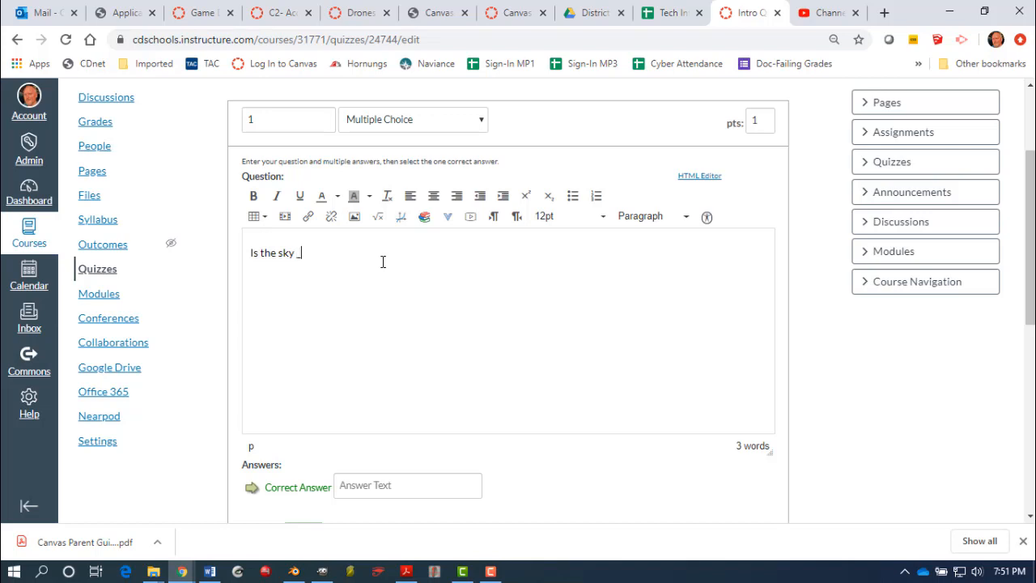
# Enter "Blue & White" as the correct answer with "green" and "red" as possible answers, and delete the empty fourth answer
pyautogui.scroll(-2, 382, 262)
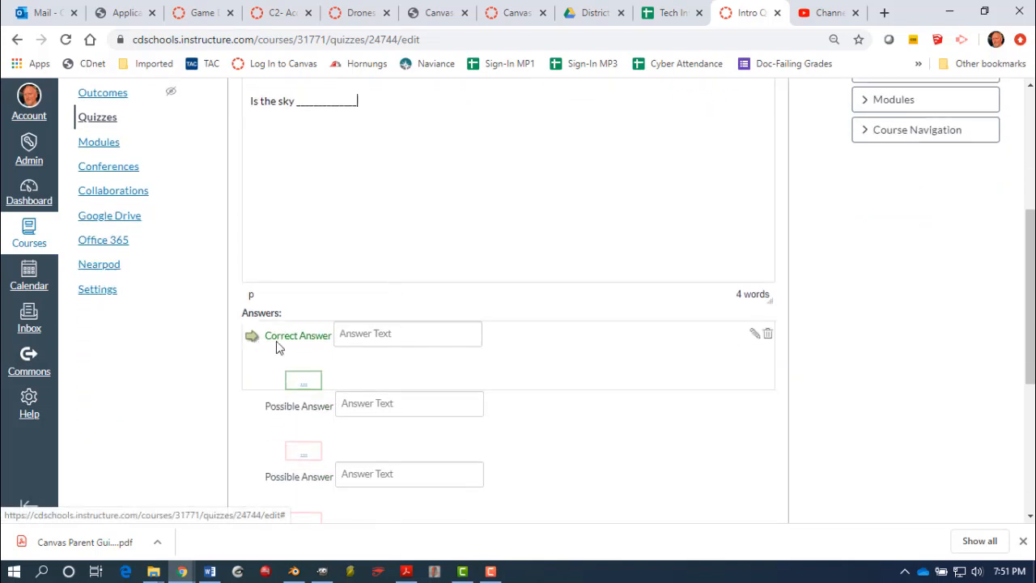
pyautogui.click(367, 332)
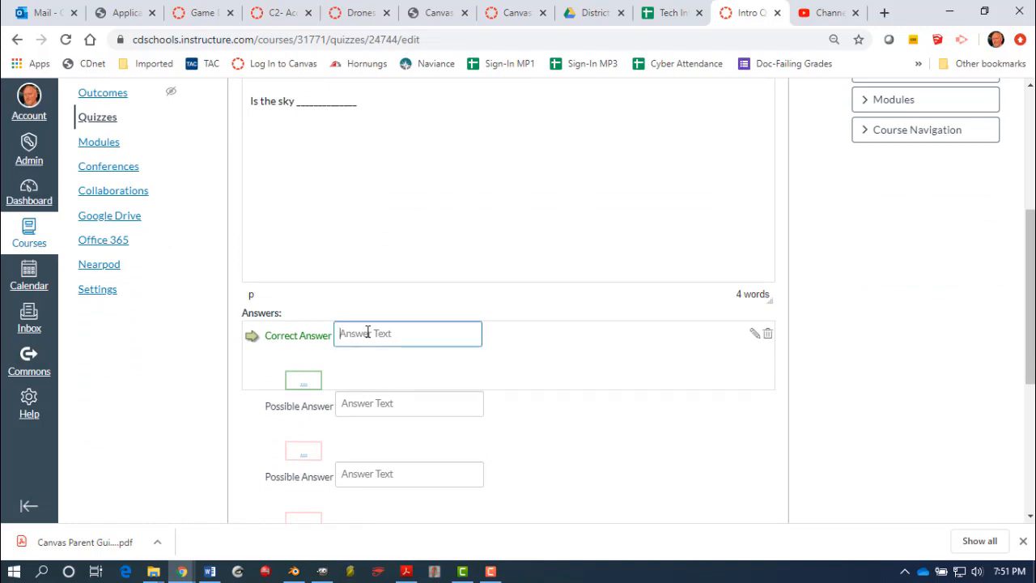
pyautogui.write('Blue & White')
pyautogui.click(400, 407)
pyautogui.write('a')
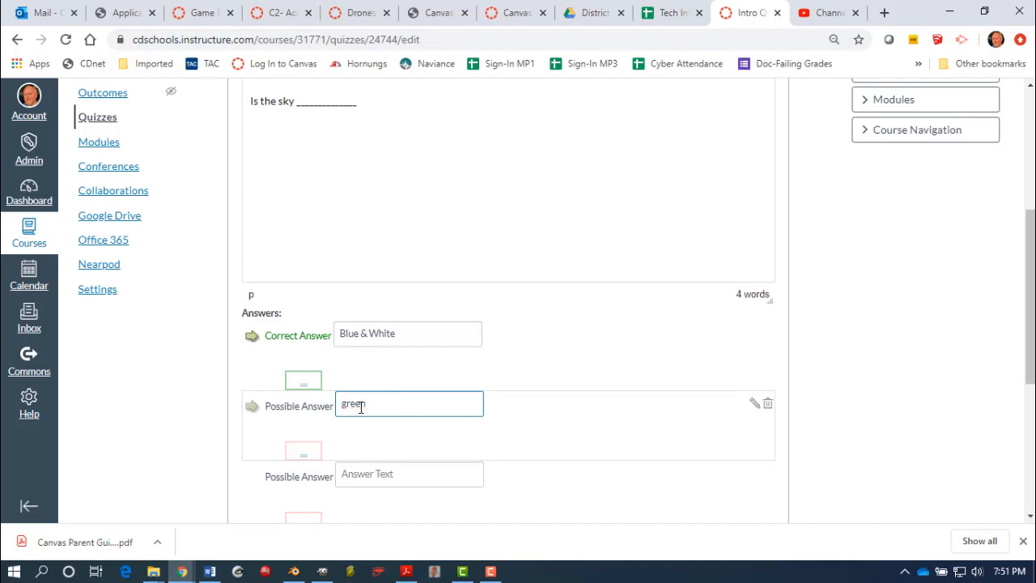
pyautogui.click(363, 475)
pyautogui.write('red')
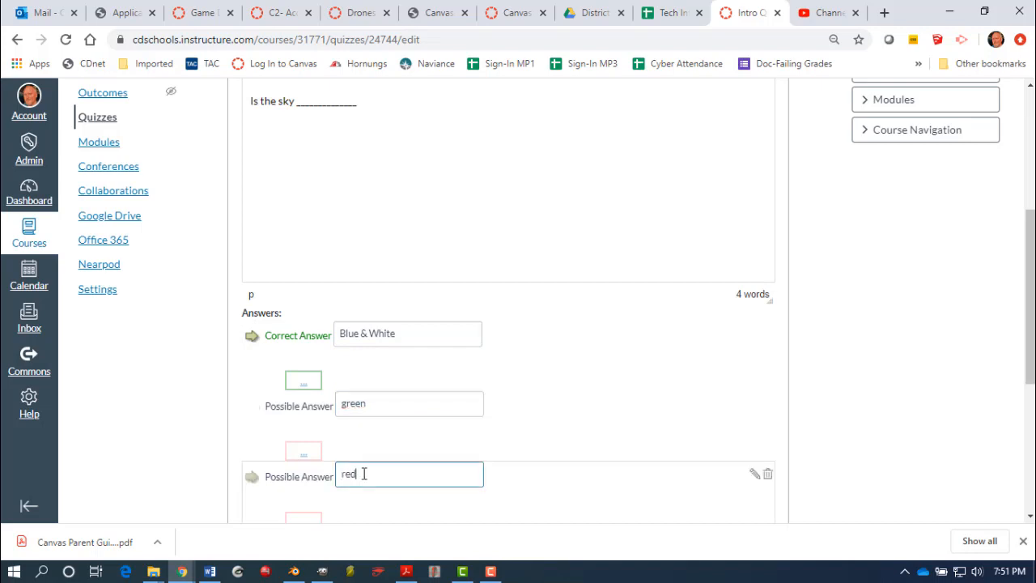
pyautogui.scroll(-2, 580, 315)
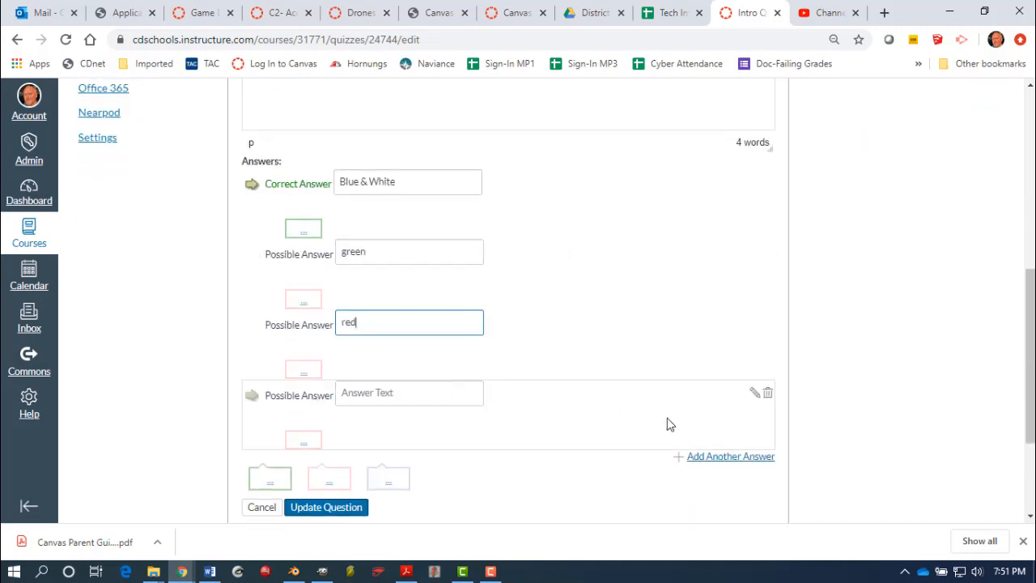
pyautogui.click(769, 393)
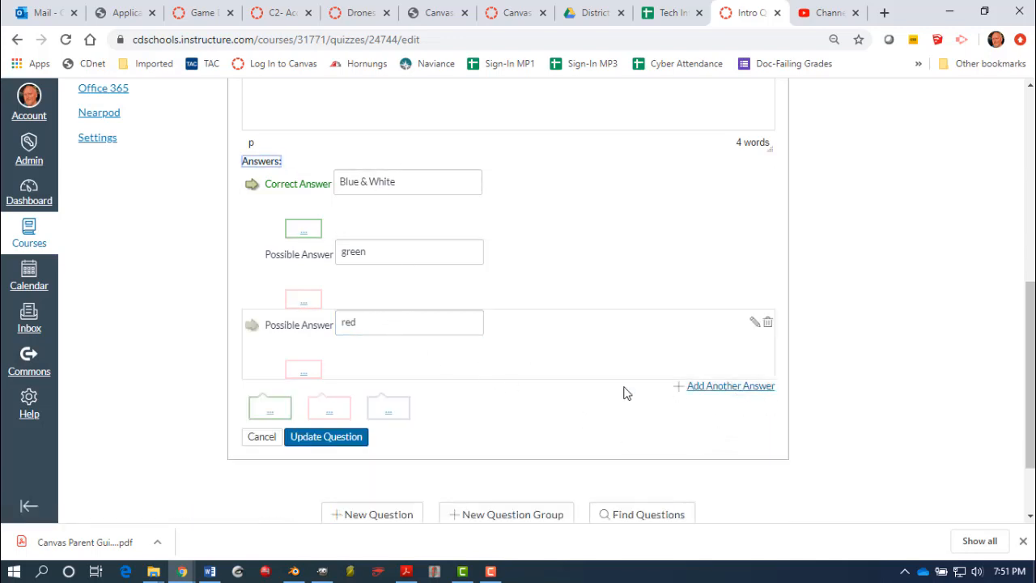
# Try green and red in turn as the correct answer, and set Blue & White back as the correct one
pyautogui.scroll(1, 571, 393)
pyautogui.click(251, 332)
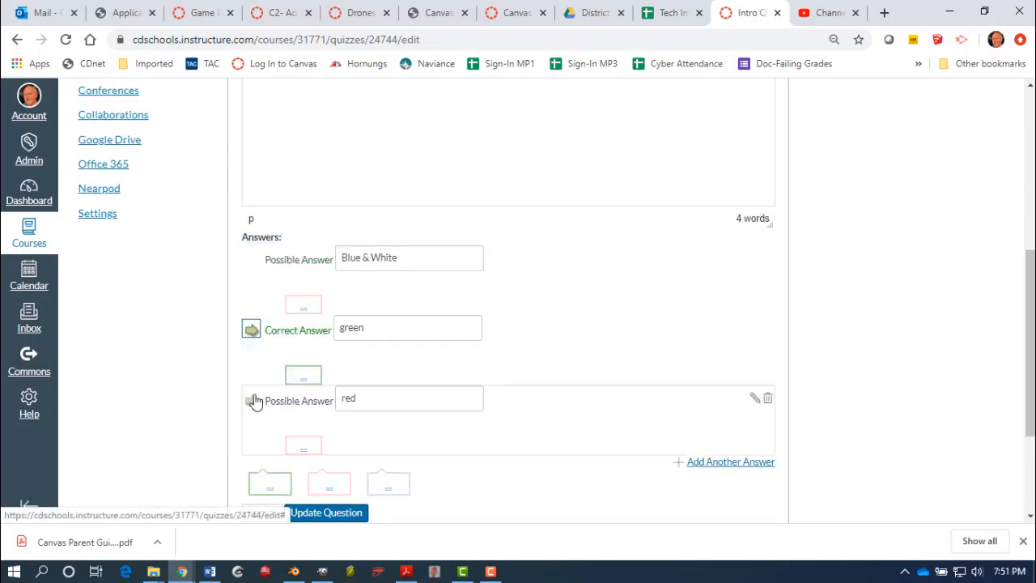
pyautogui.click(252, 402)
pyautogui.click(250, 260)
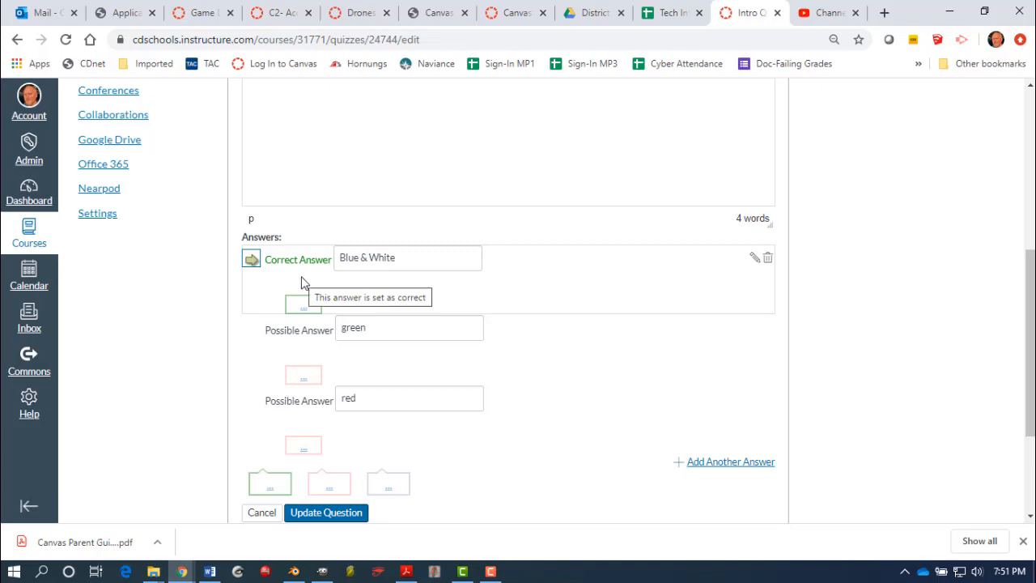
# Mark green and red one after the other as the correct answer, and return the mark to Blue & White
pyautogui.click(250, 344)
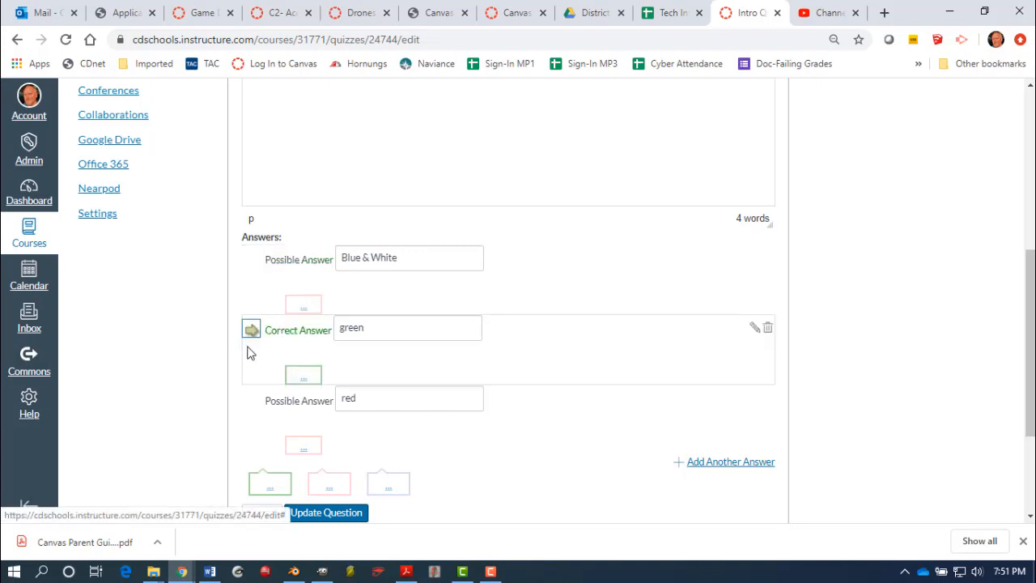
pyautogui.click(250, 400)
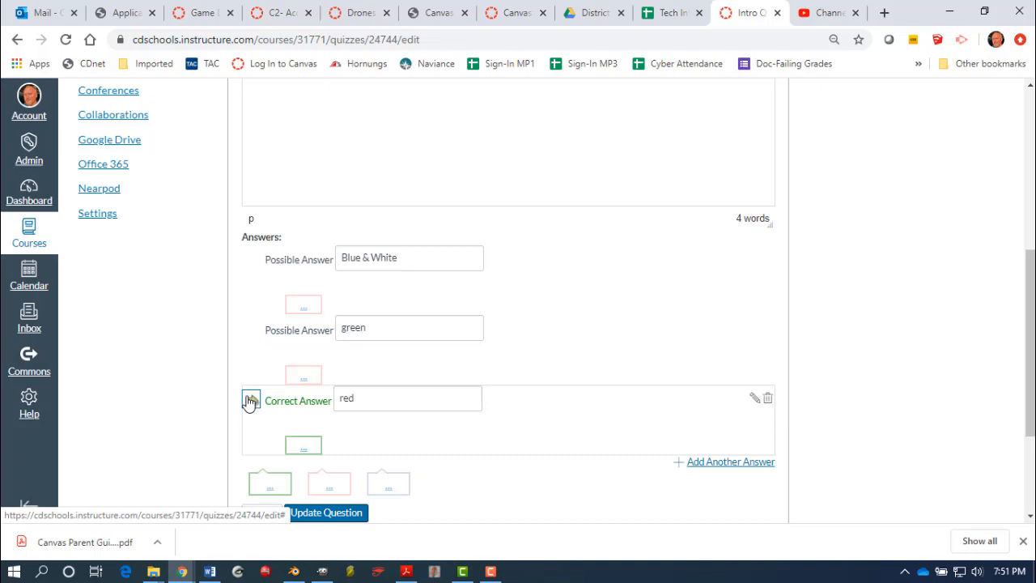
pyautogui.click(252, 261)
# Save the multiple choice question about the sky with its three answers
pyautogui.scroll(-2, 534, 296)
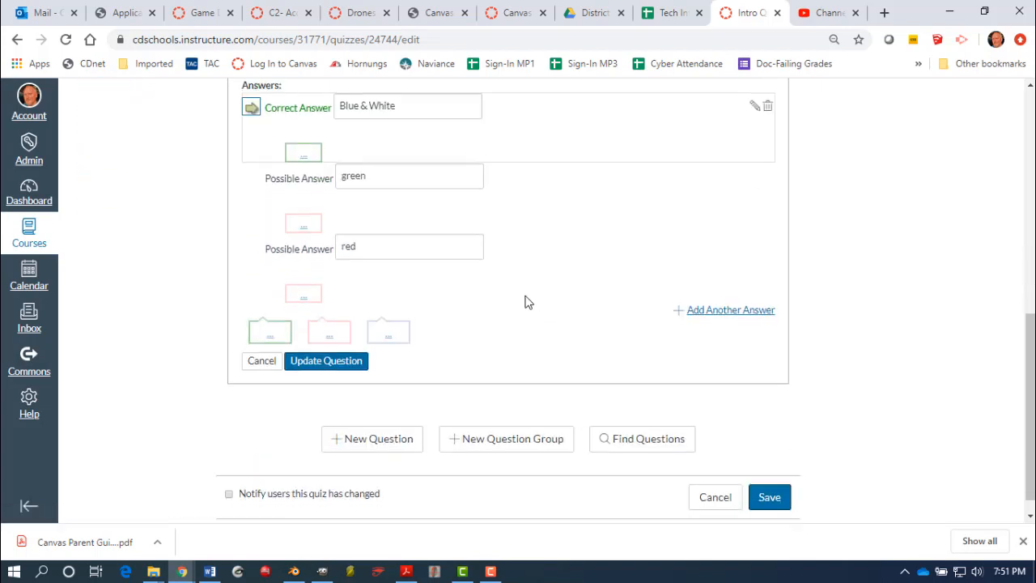
pyautogui.click(326, 369)
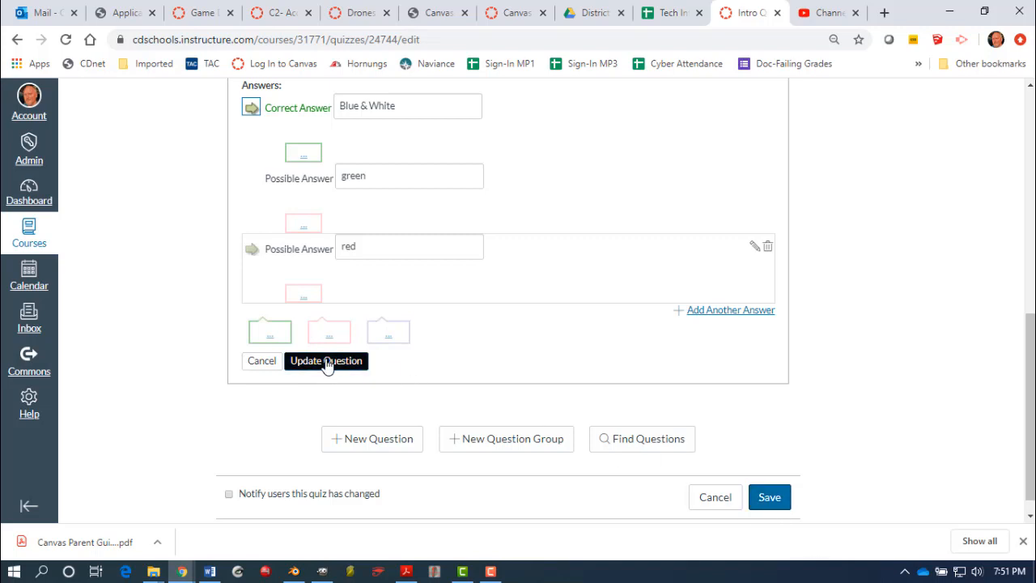
pyautogui.click(327, 363)
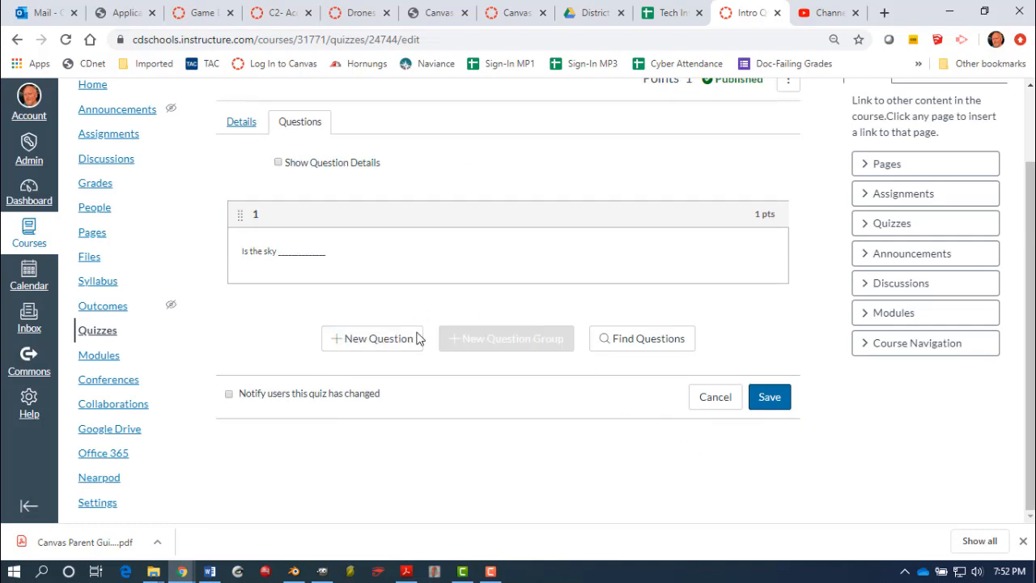
# Add an Essay Question with the placeholder text "z vdf m,lxg g" and save it below the first question
pyautogui.click(366, 341)
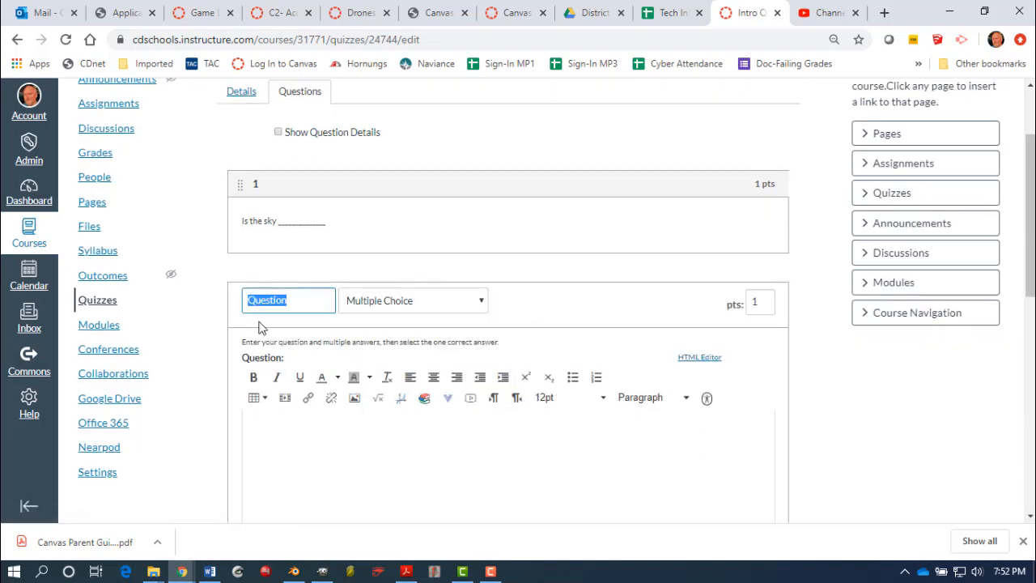
pyautogui.click(463, 305)
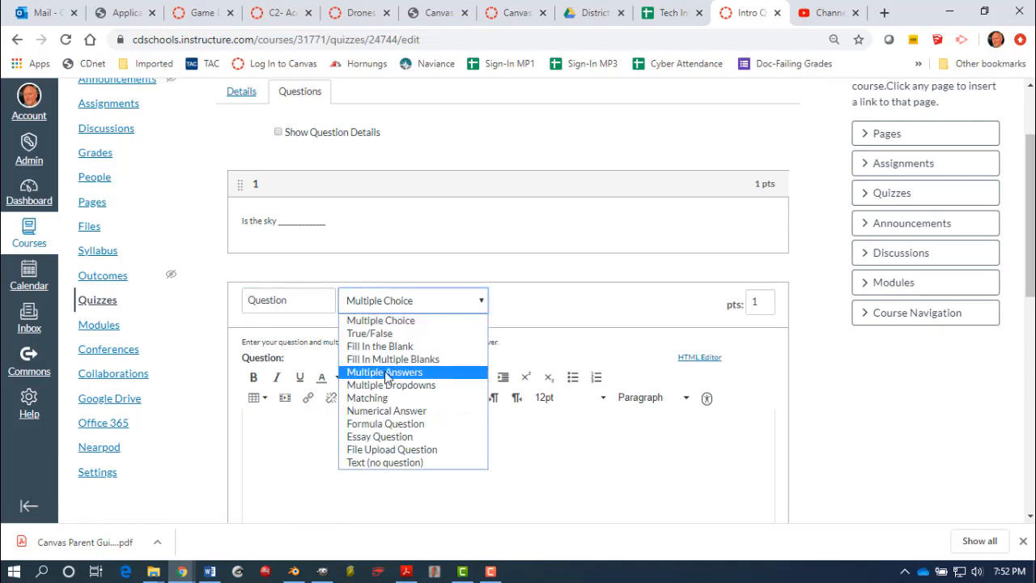
pyautogui.click(381, 437)
pyautogui.scroll(-2, 410, 379)
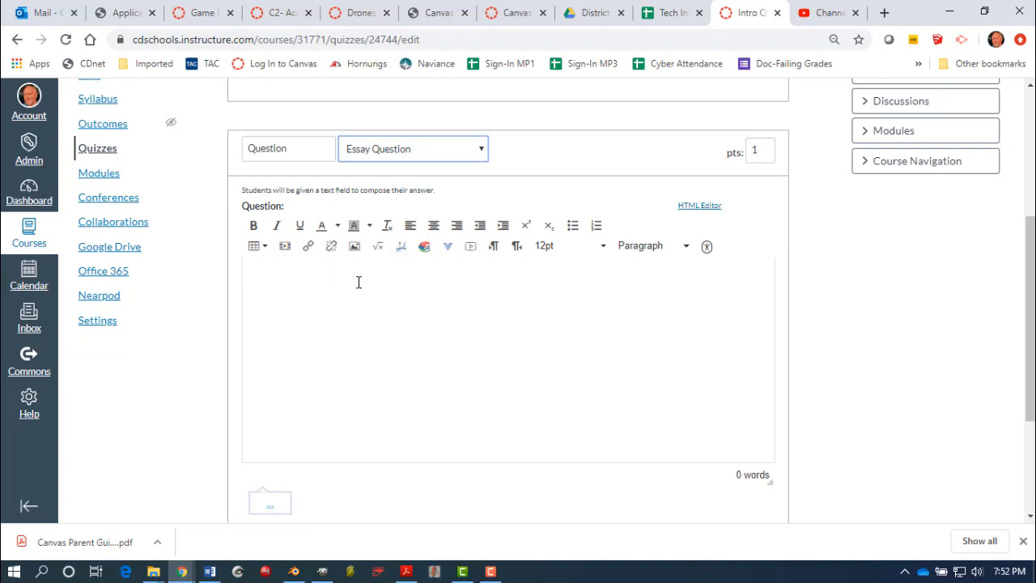
pyautogui.scroll(-3, 340, 363)
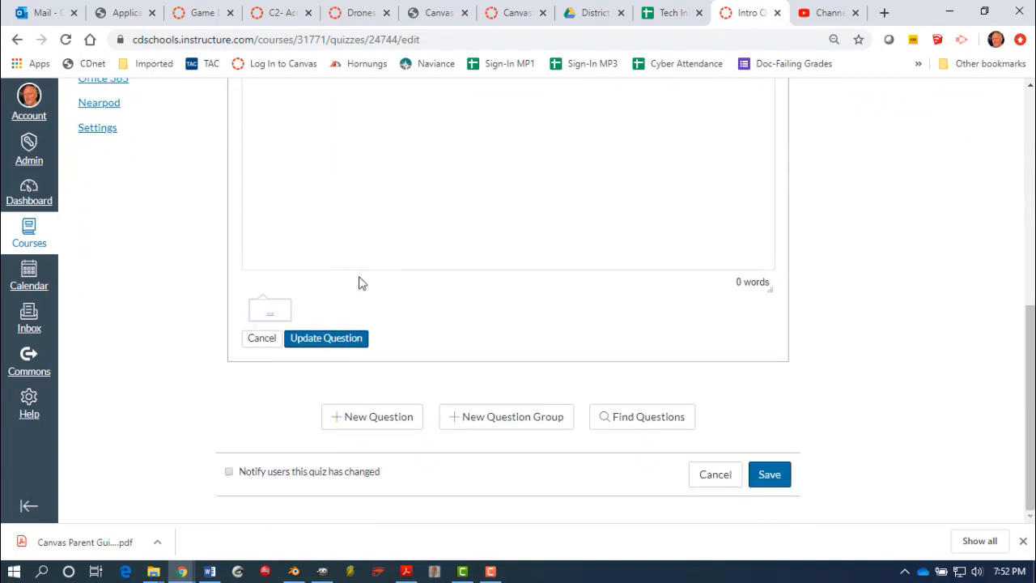
pyautogui.scroll(1, 360, 243)
pyautogui.write('z vdf m,lxg g')
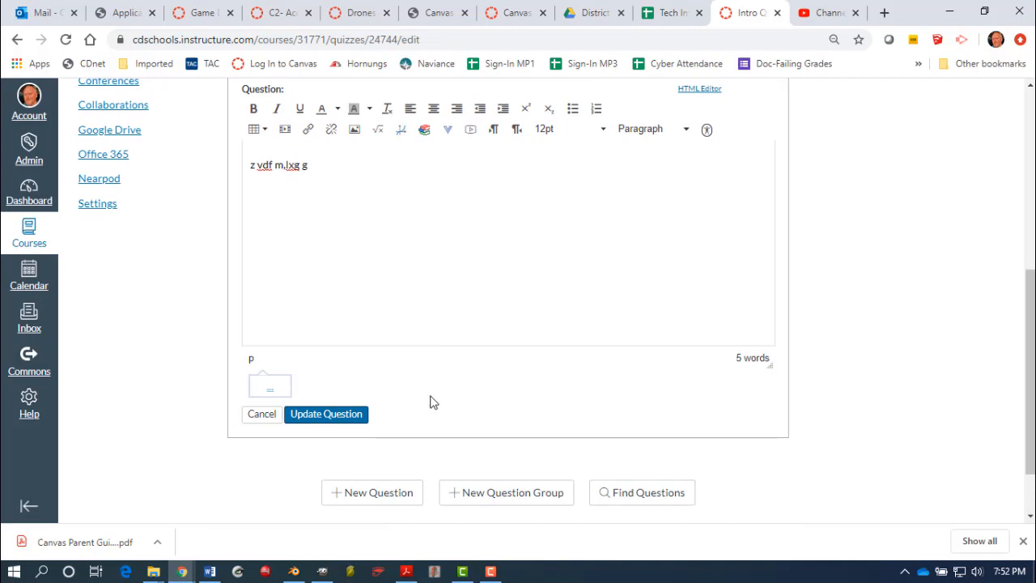
pyautogui.click(350, 415)
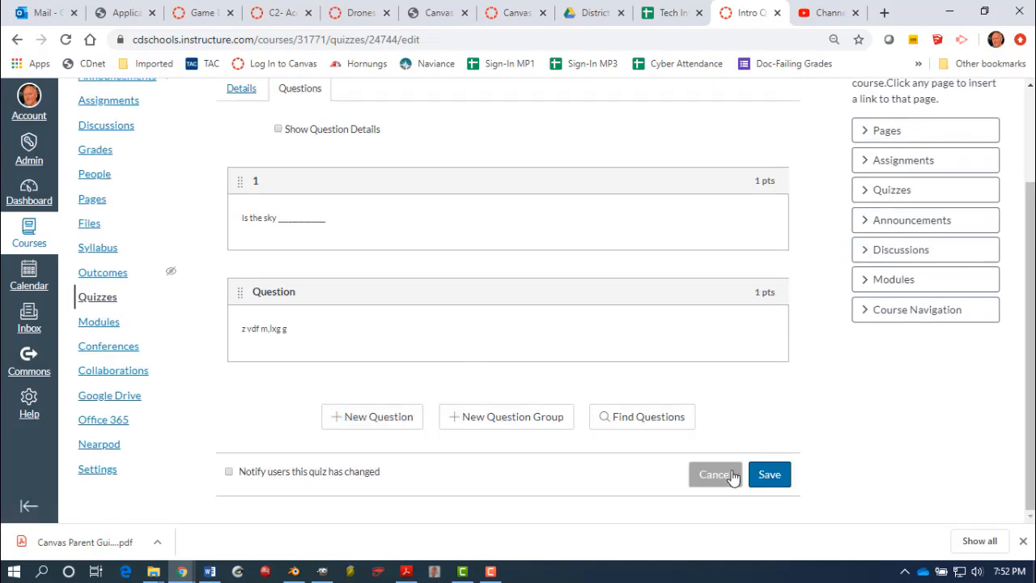
# Save the Intro Quiz and open its preview
pyautogui.click(772, 474)
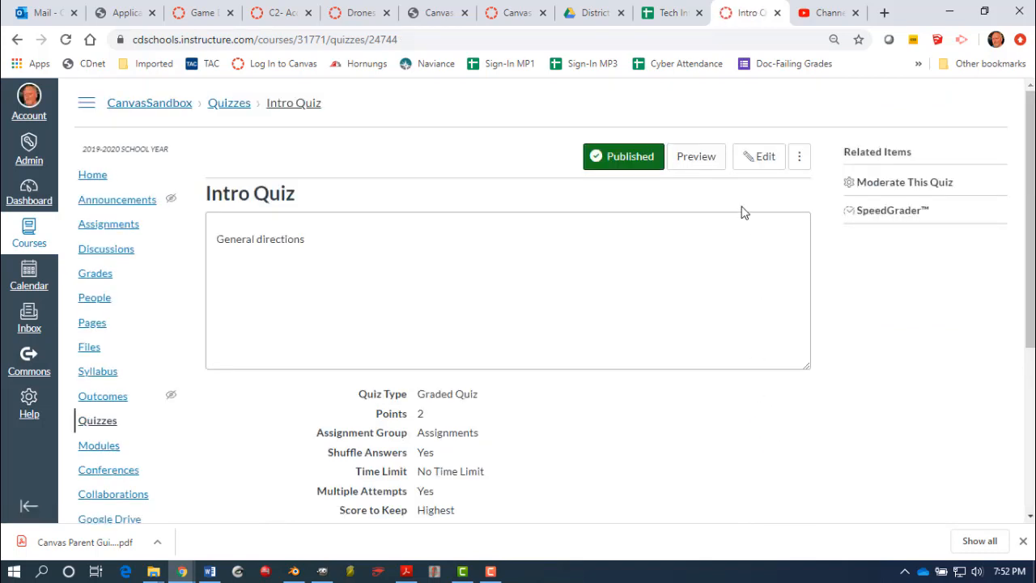
pyautogui.click(699, 162)
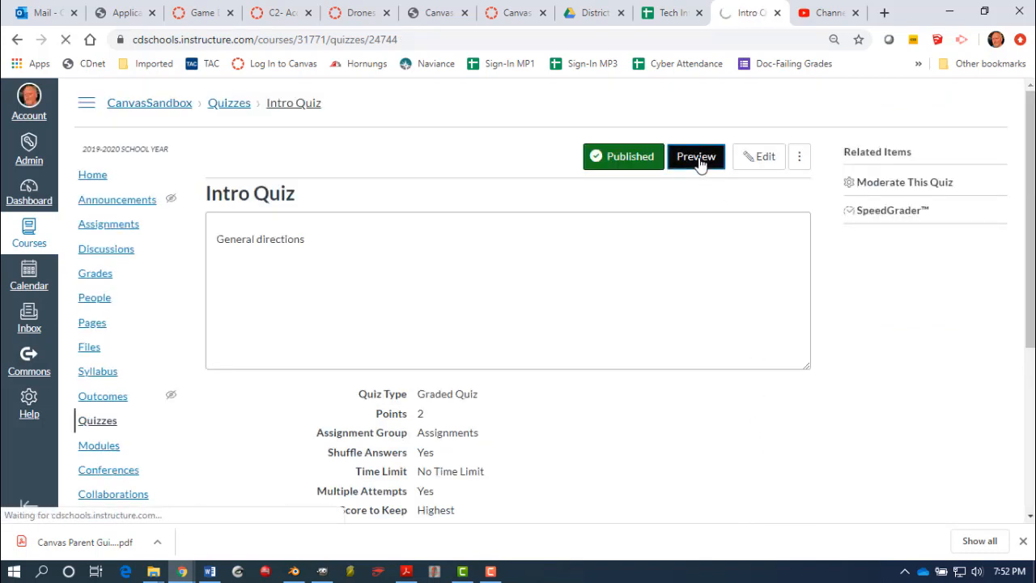
# Answer Question 1 with Blue & White in the preview, and examine the essay response field and the rest of the quiz
pyautogui.scroll(-1, 526, 301)
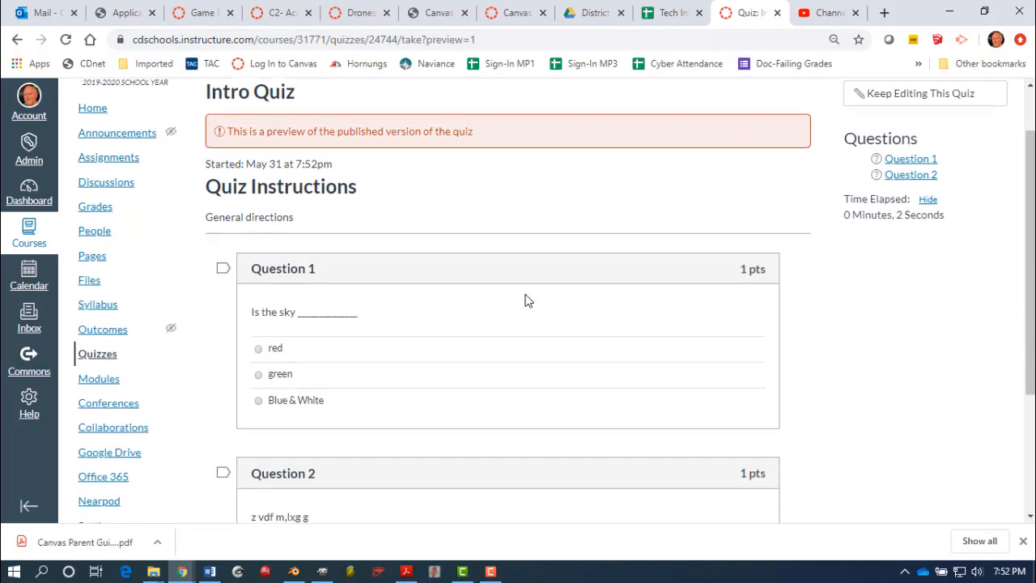
pyautogui.scroll(-2, 526, 301)
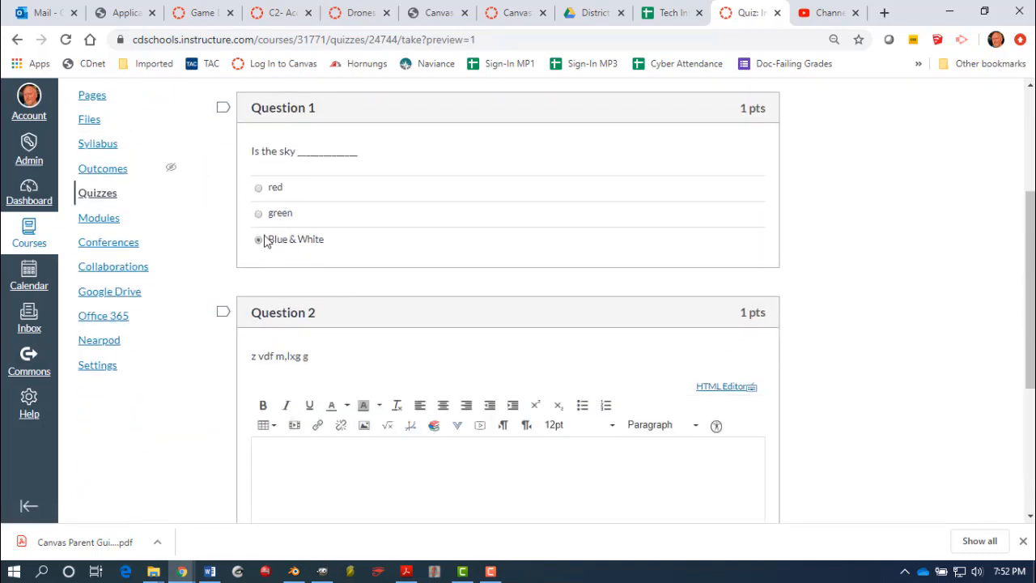
pyautogui.scroll(-3, 267, 242)
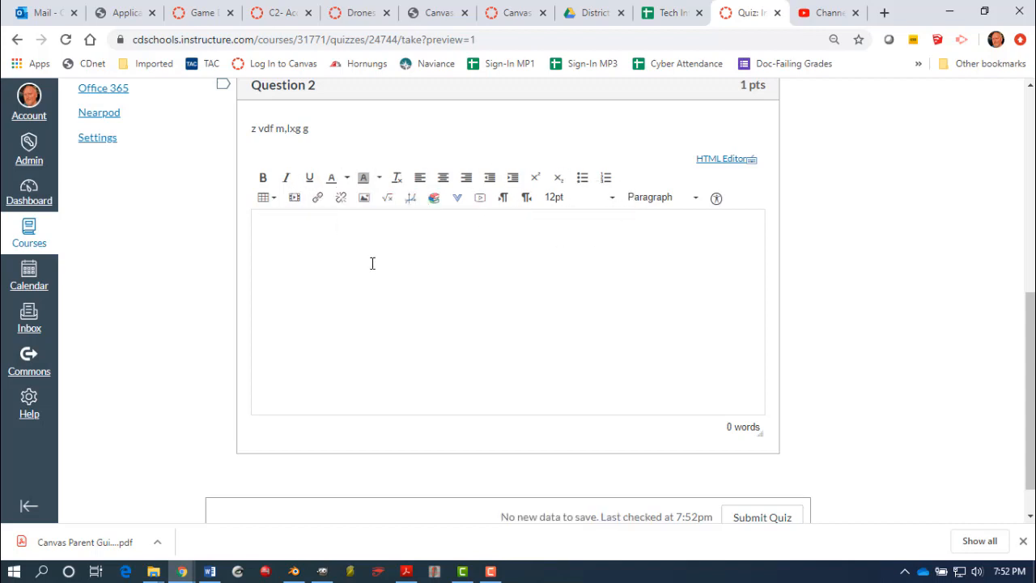
pyautogui.scroll(6, 405, 307)
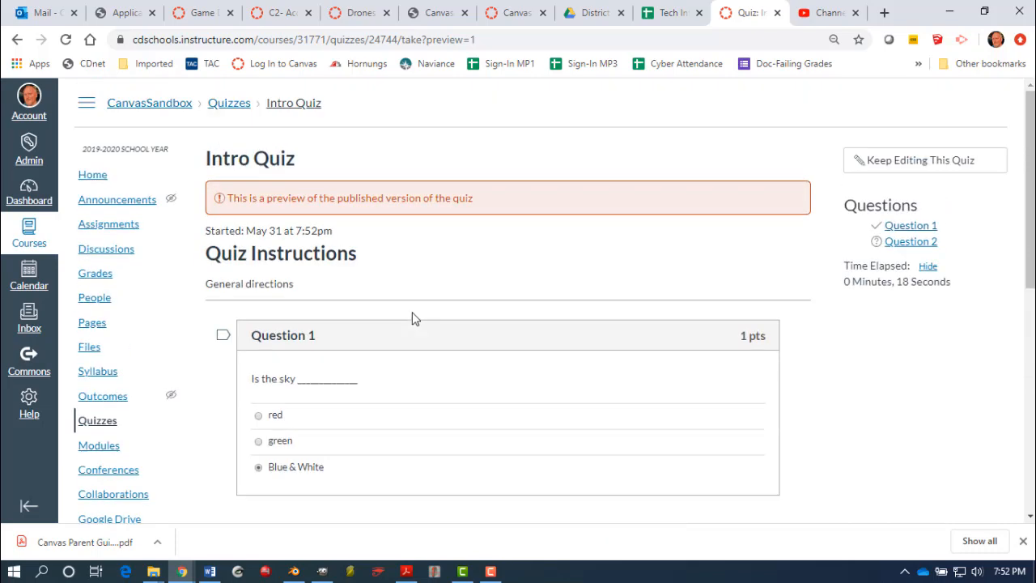
pyautogui.scroll(-6, 702, 365)
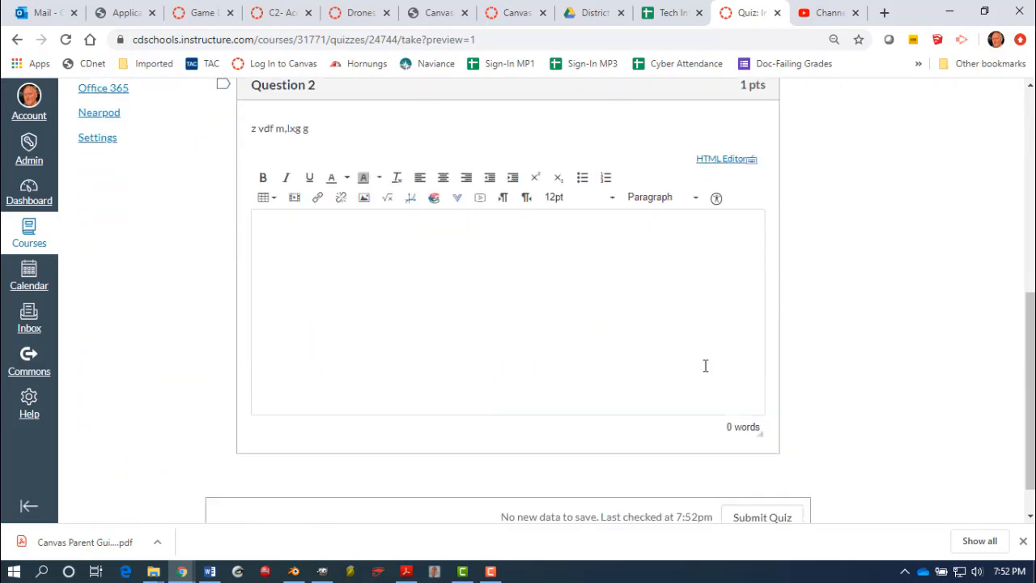
pyautogui.scroll(6, 707, 365)
pyautogui.scroll(-6, 766, 375)
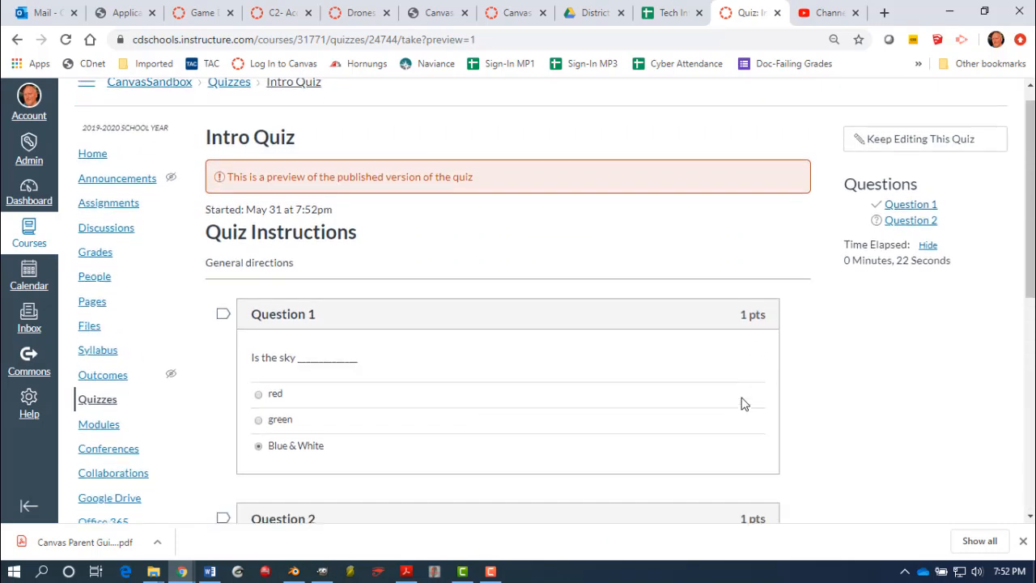
pyautogui.scroll(6, 809, 356)
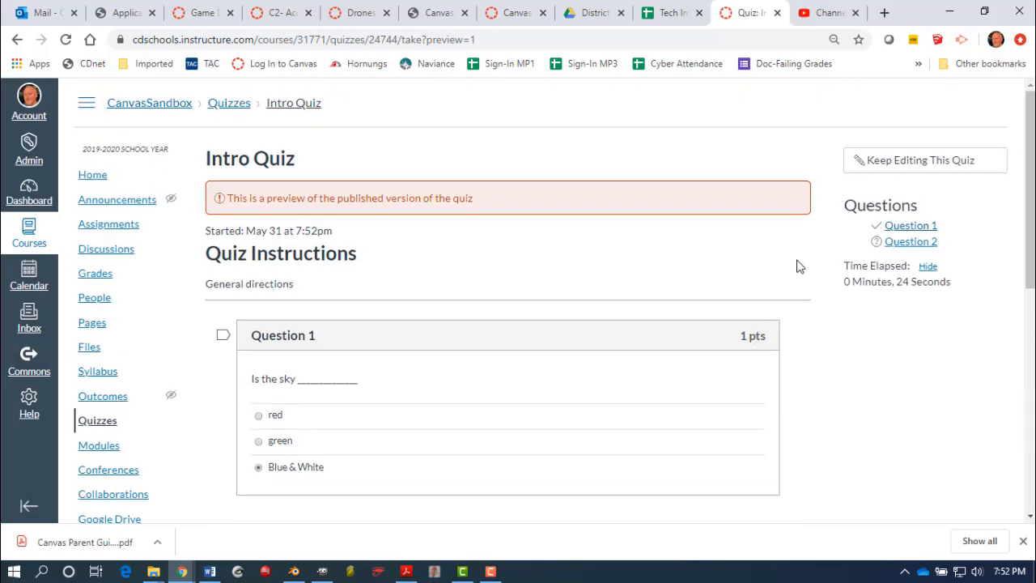
# Return from the preview to editing the quiz and review its instructions and options in the details
pyautogui.click(896, 167)
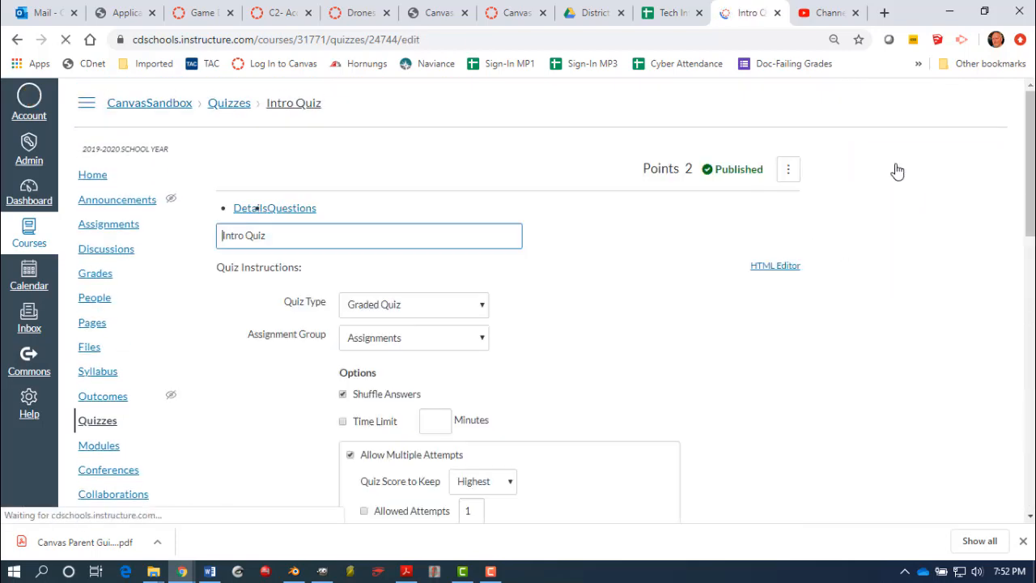
pyautogui.scroll(-1, 551, 275)
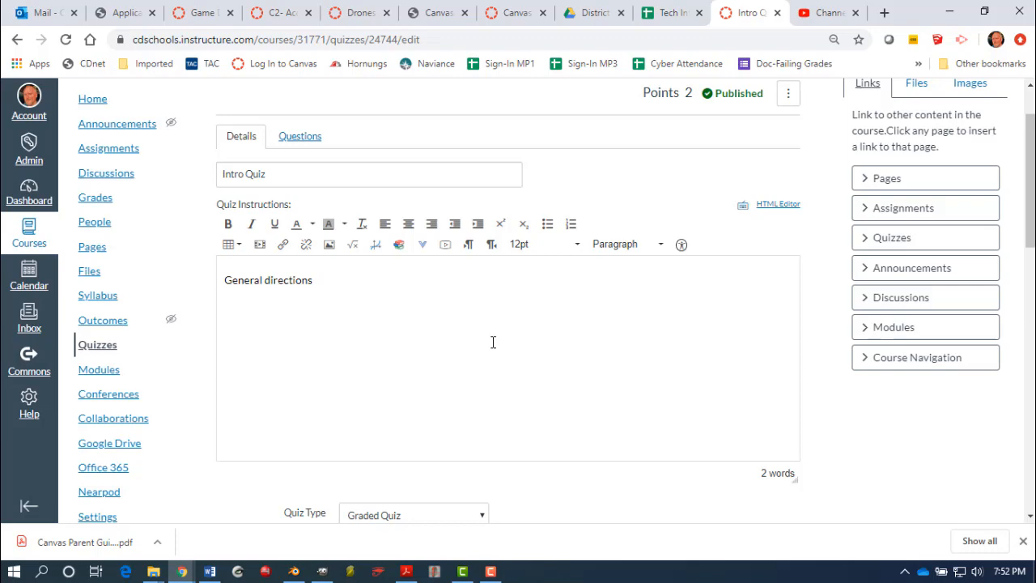
pyautogui.scroll(-4, 493, 344)
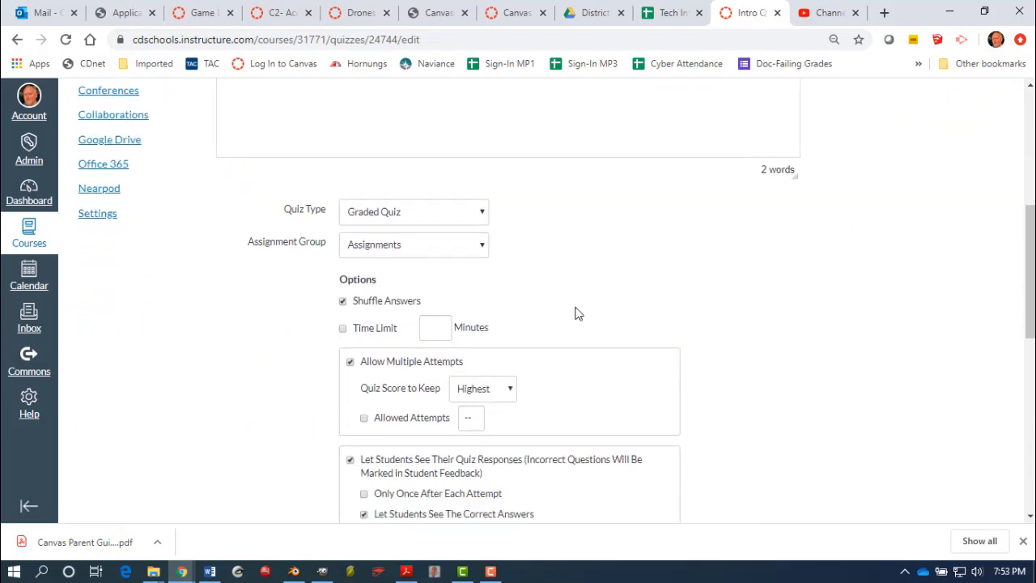